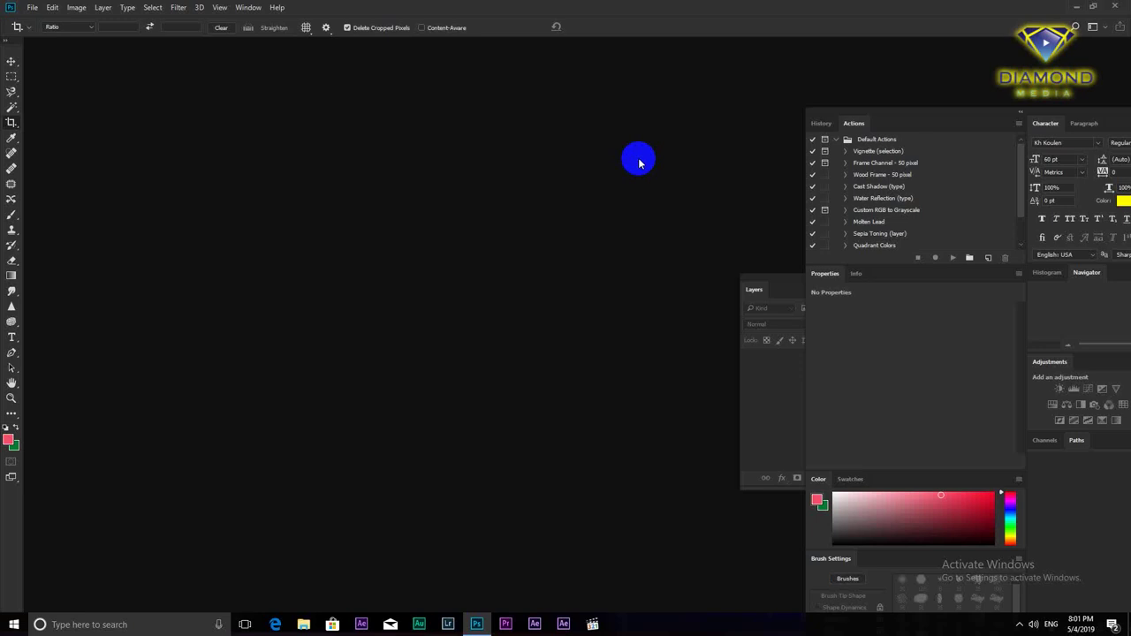
Open the General preferences to examine their options.
click(52, 8)
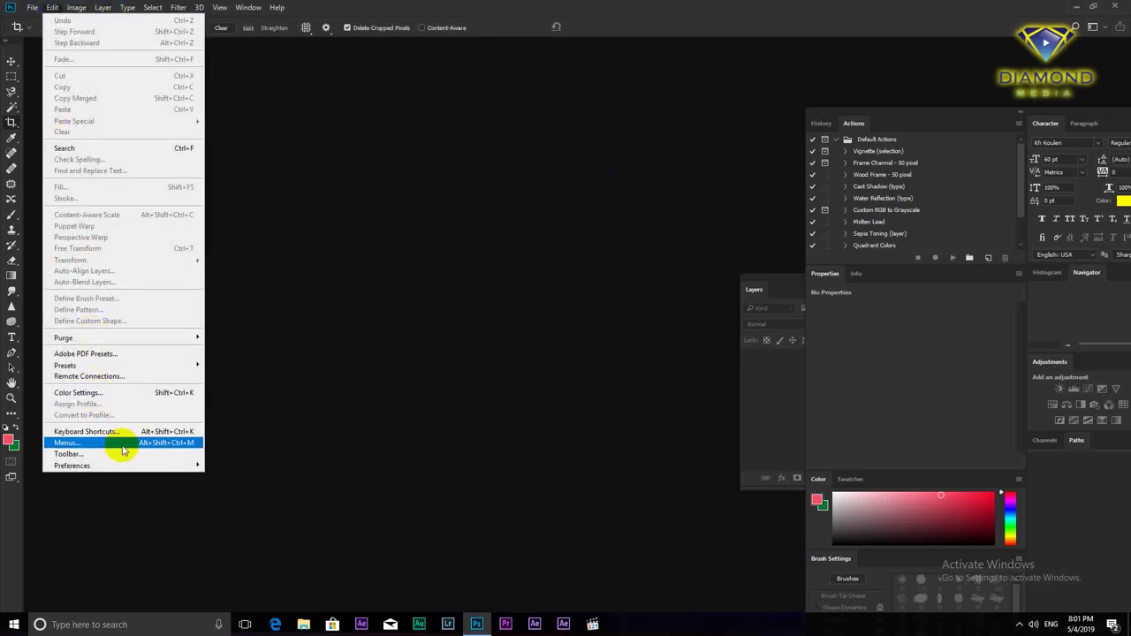
mouse_move(117, 467)
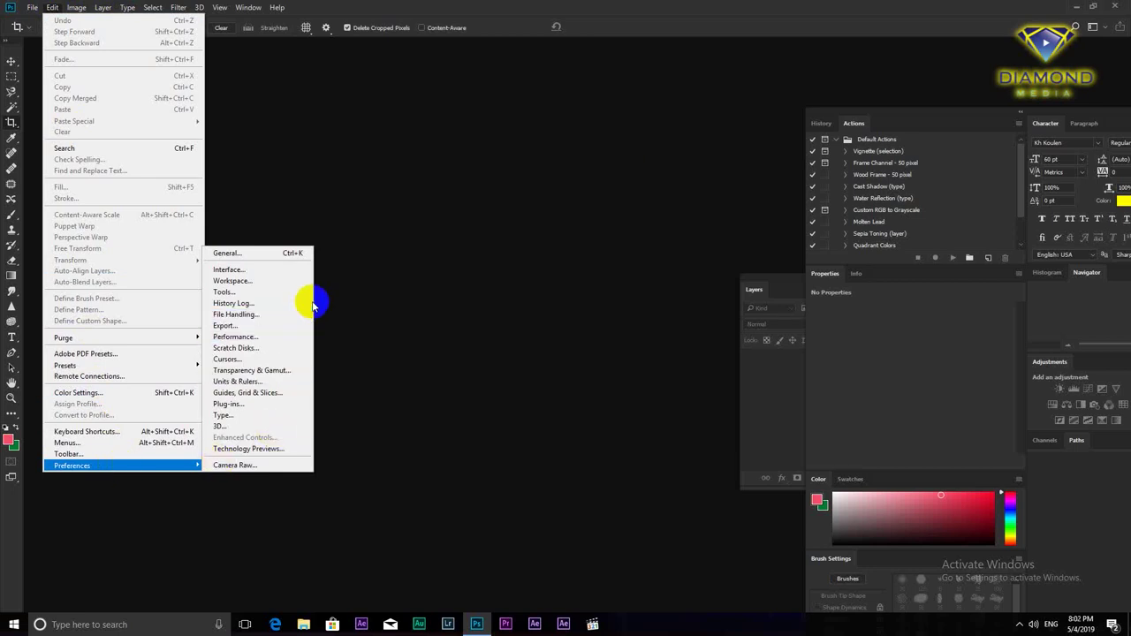
click(253, 257)
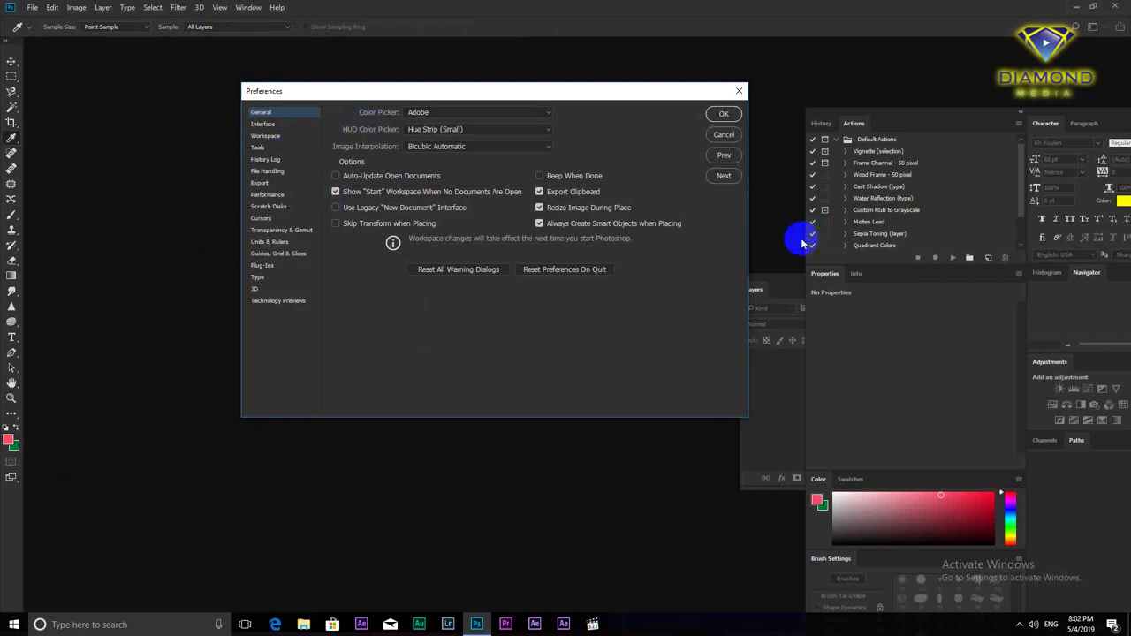
Try the lighter color themes in the Interface preferences and return to the darkest theme.
click(265, 125)
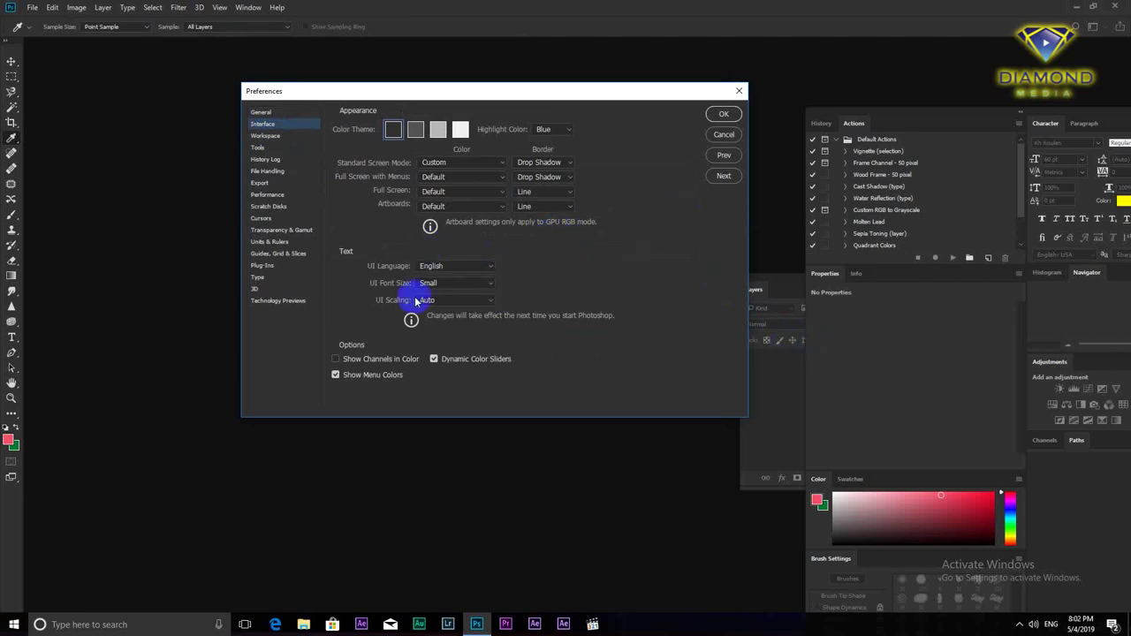
click(416, 131)
click(436, 131)
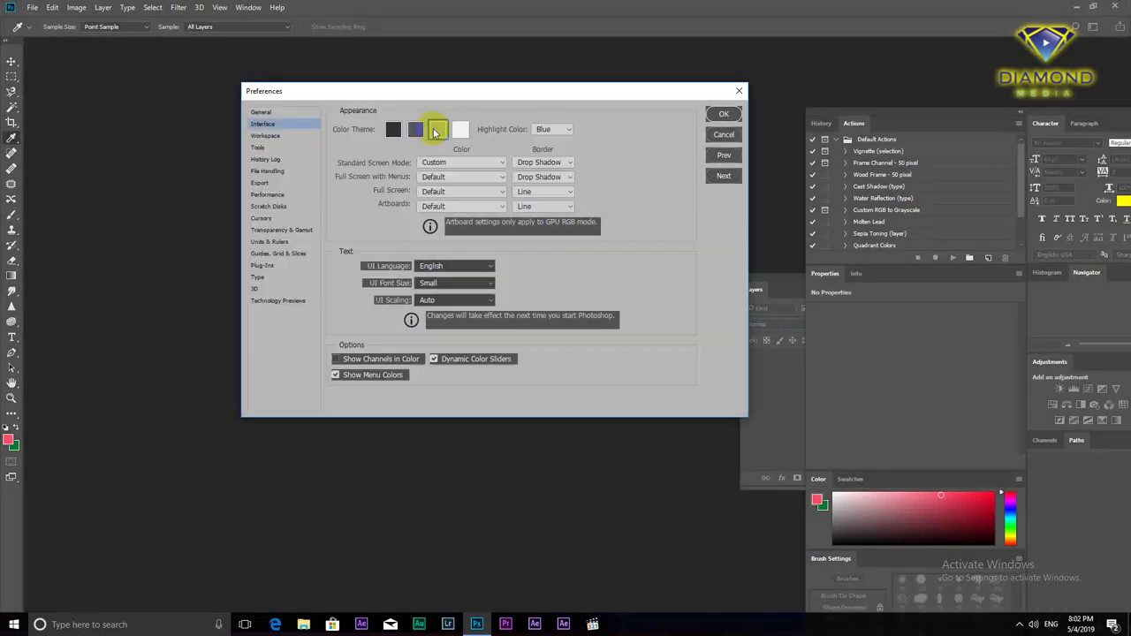
click(416, 132)
click(393, 130)
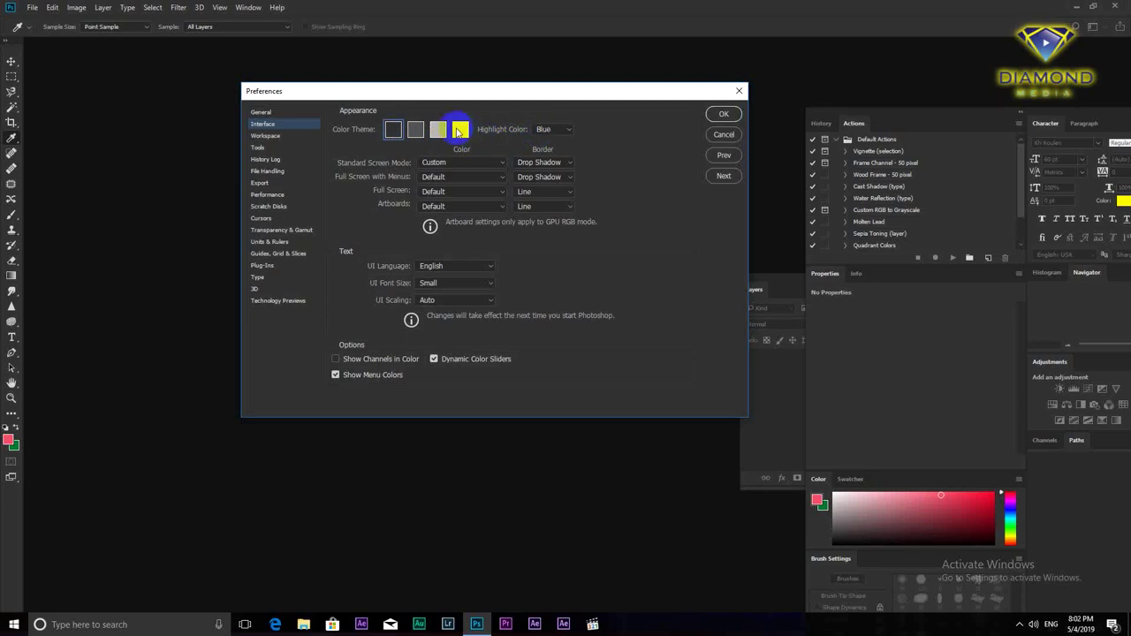
click(459, 131)
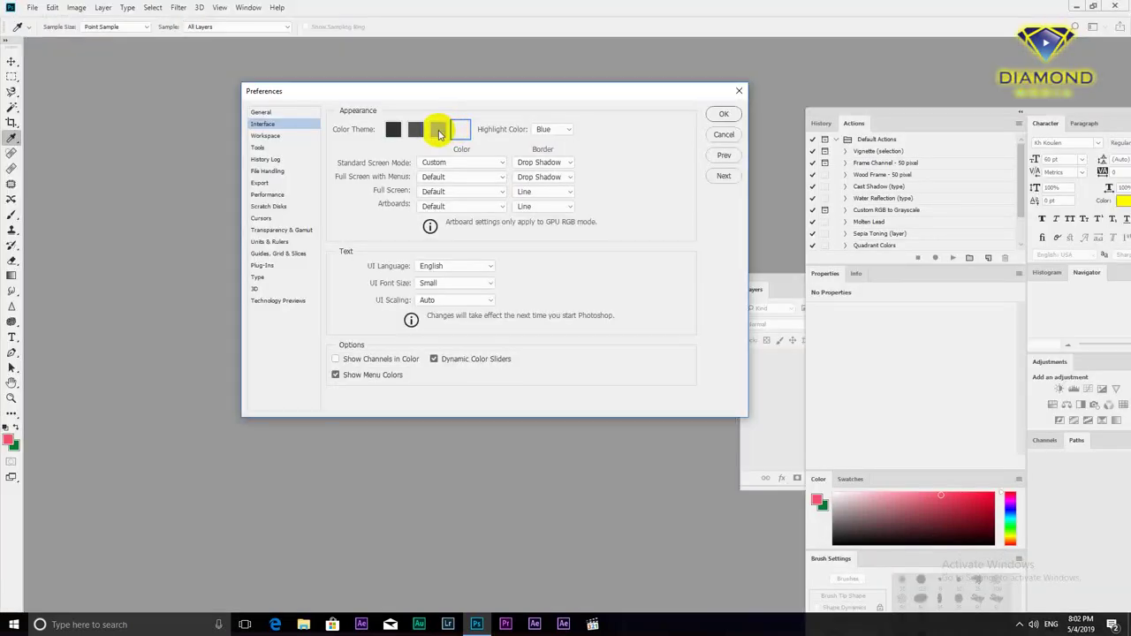
click(393, 130)
click(412, 132)
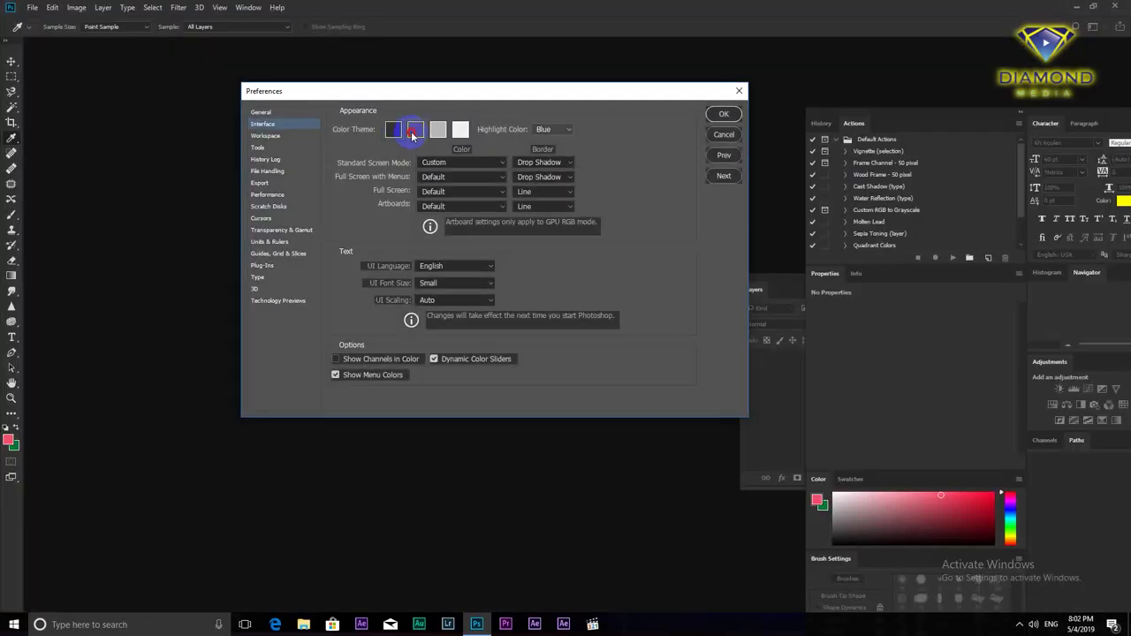
click(439, 130)
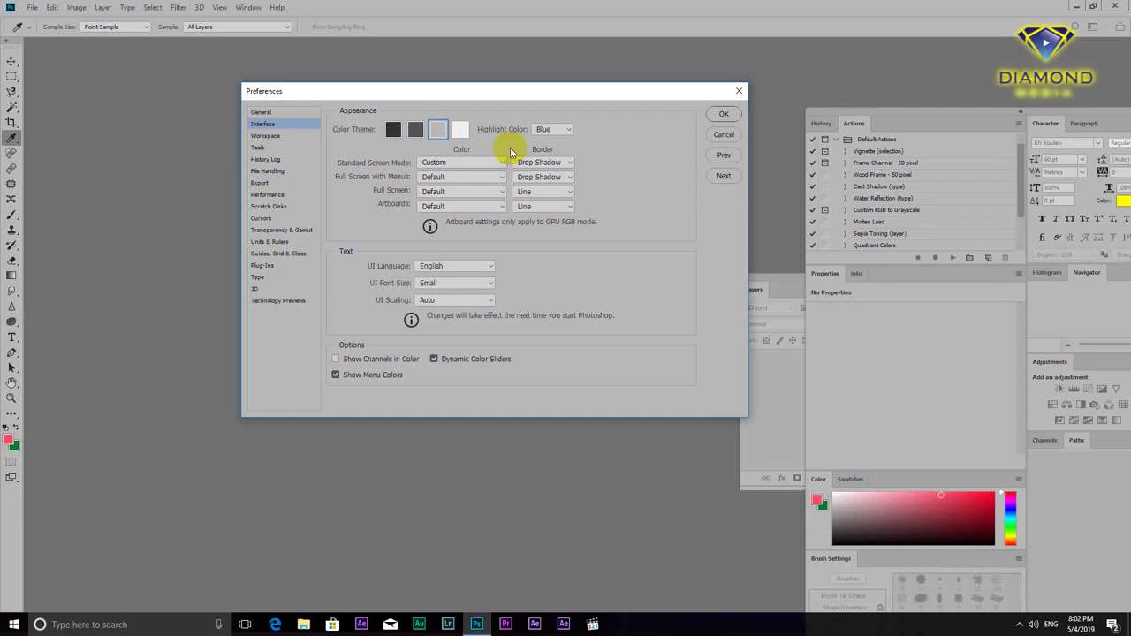
click(394, 130)
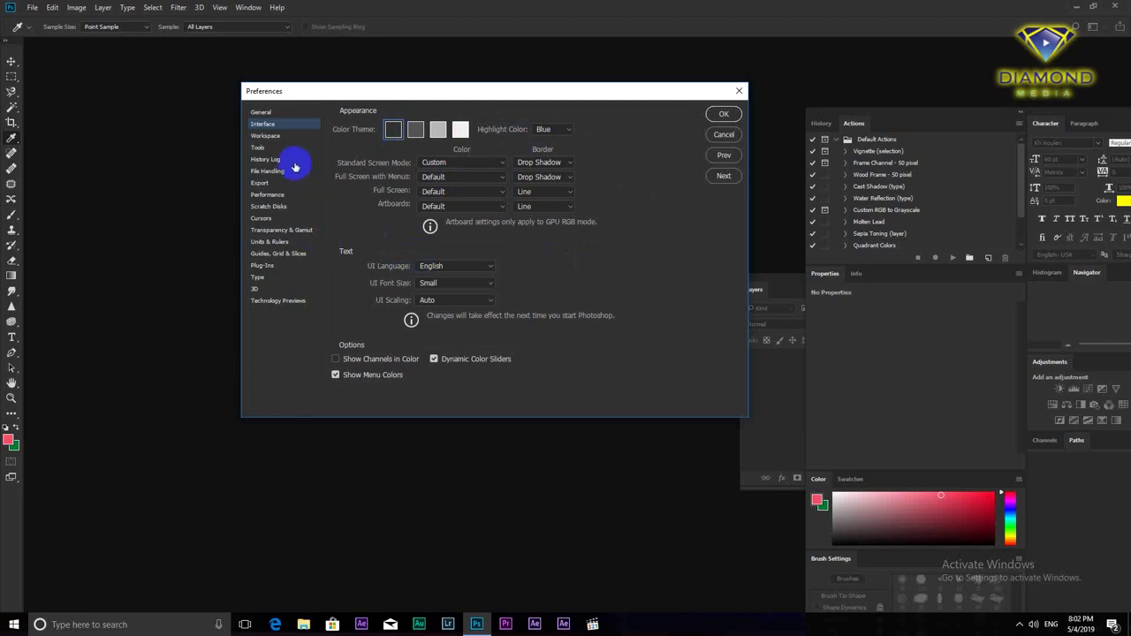
Examine the Workspace, Tools and History Log preferences.
click(265, 137)
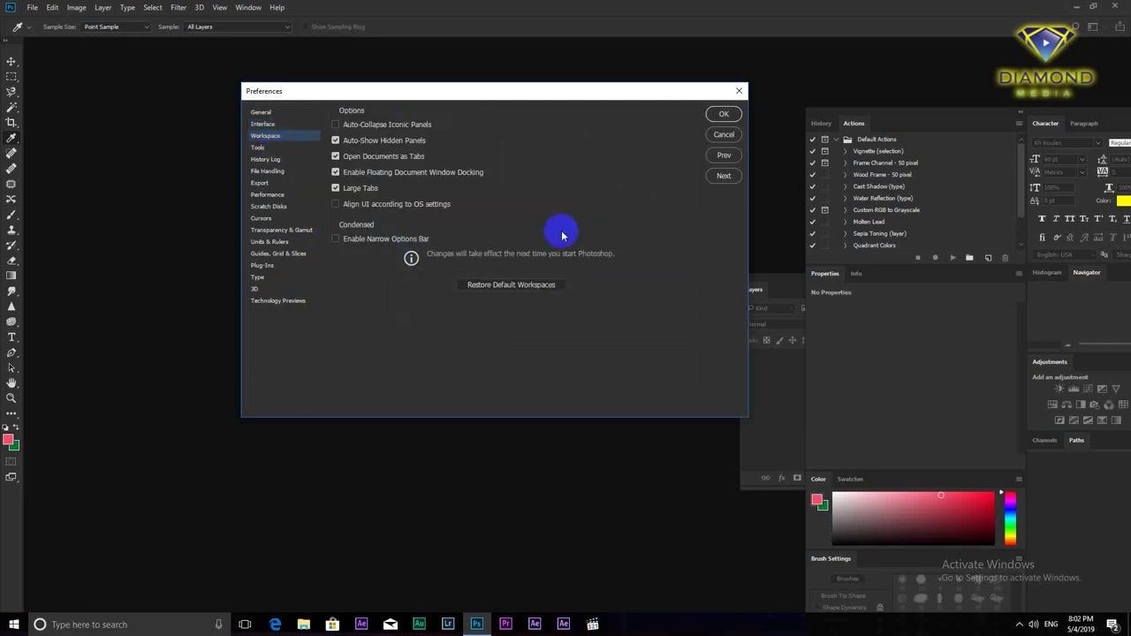
click(258, 148)
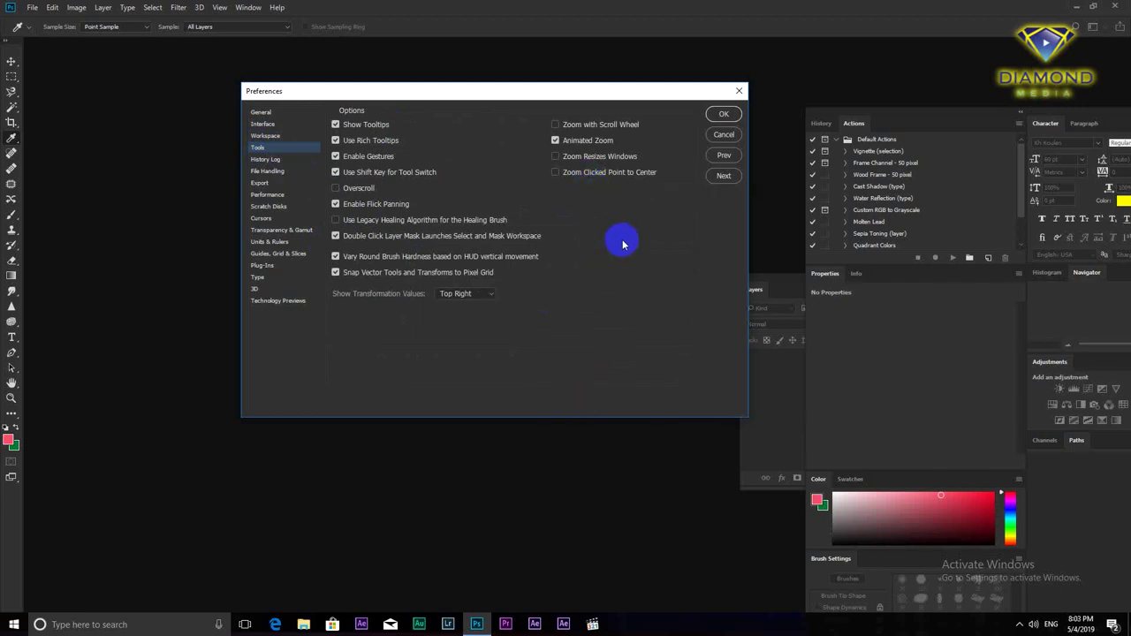
click(267, 159)
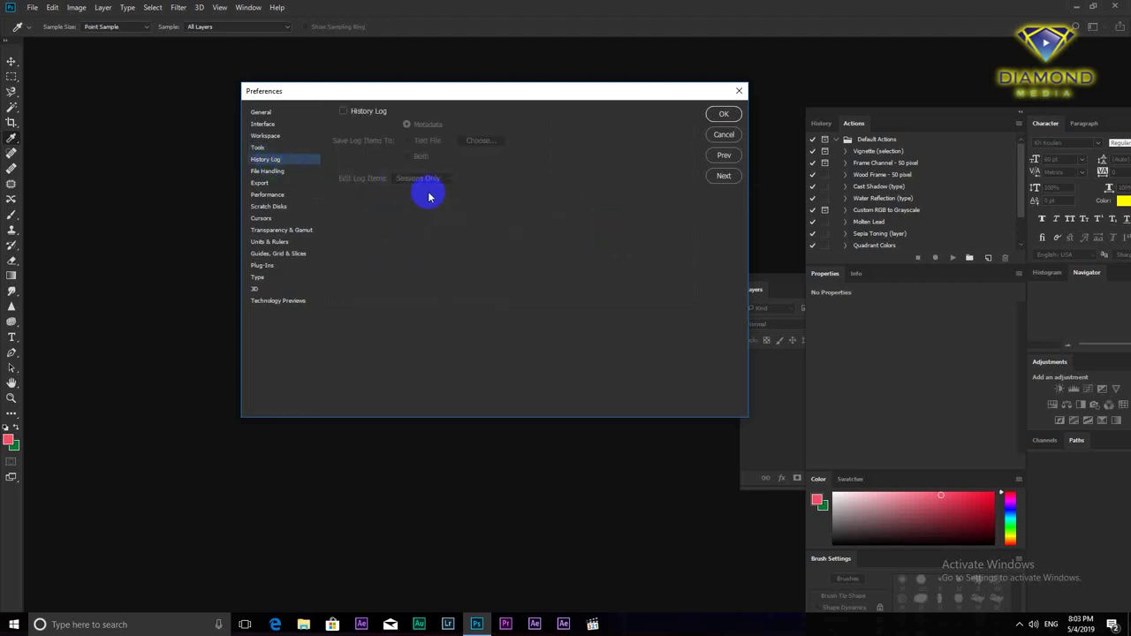
Examine the File Handling preferences, including the auto-save recovery intervals, and the Export preferences.
click(270, 171)
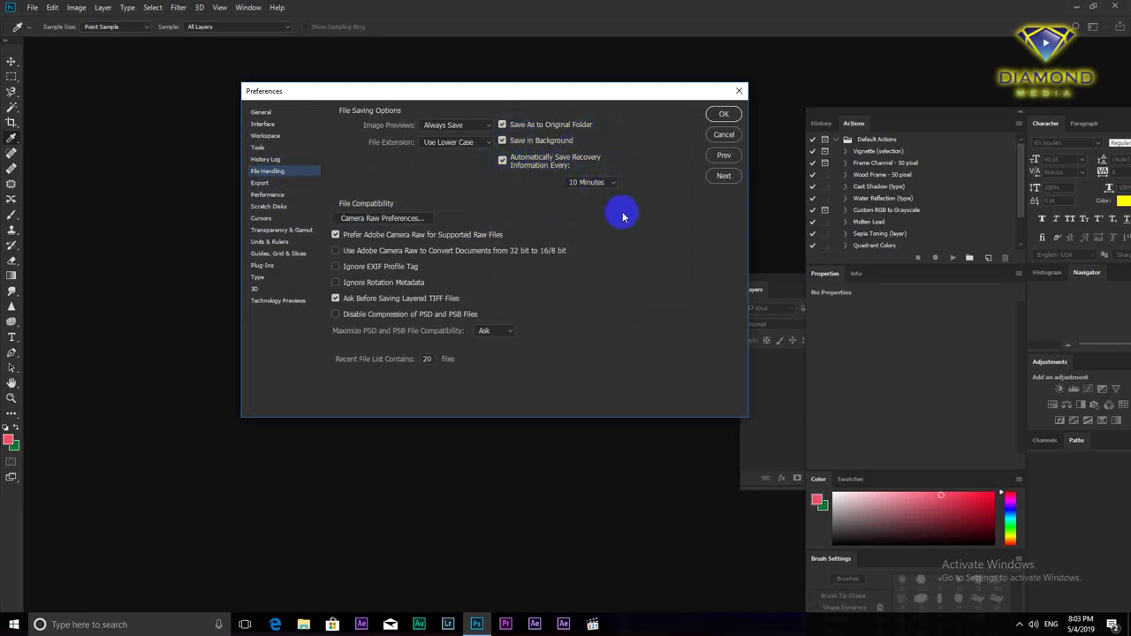
click(614, 183)
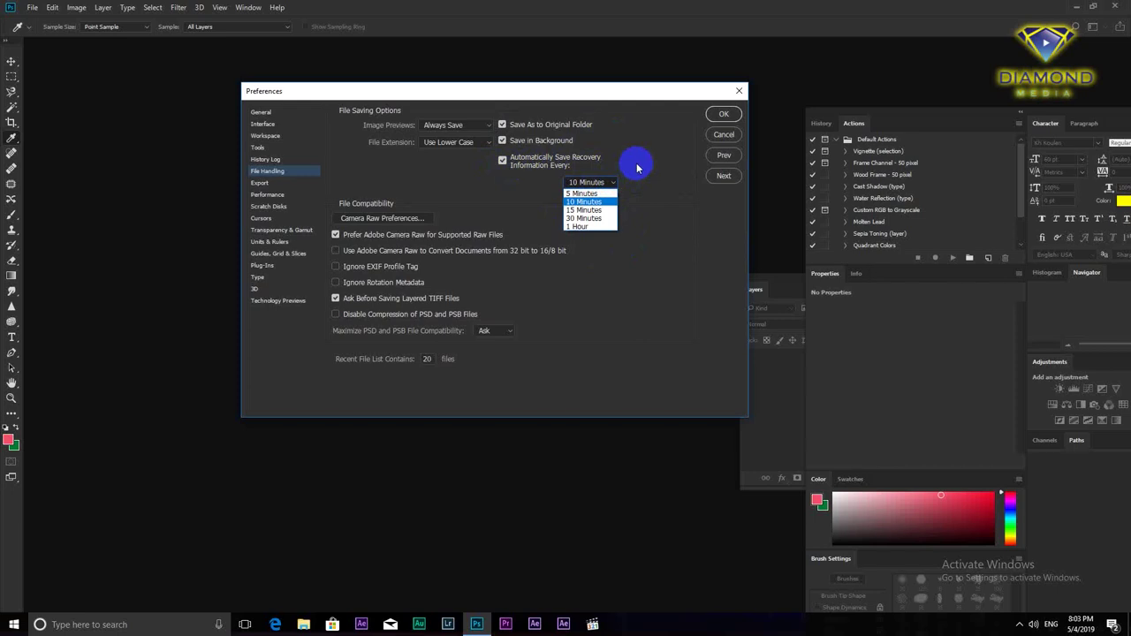
click(636, 166)
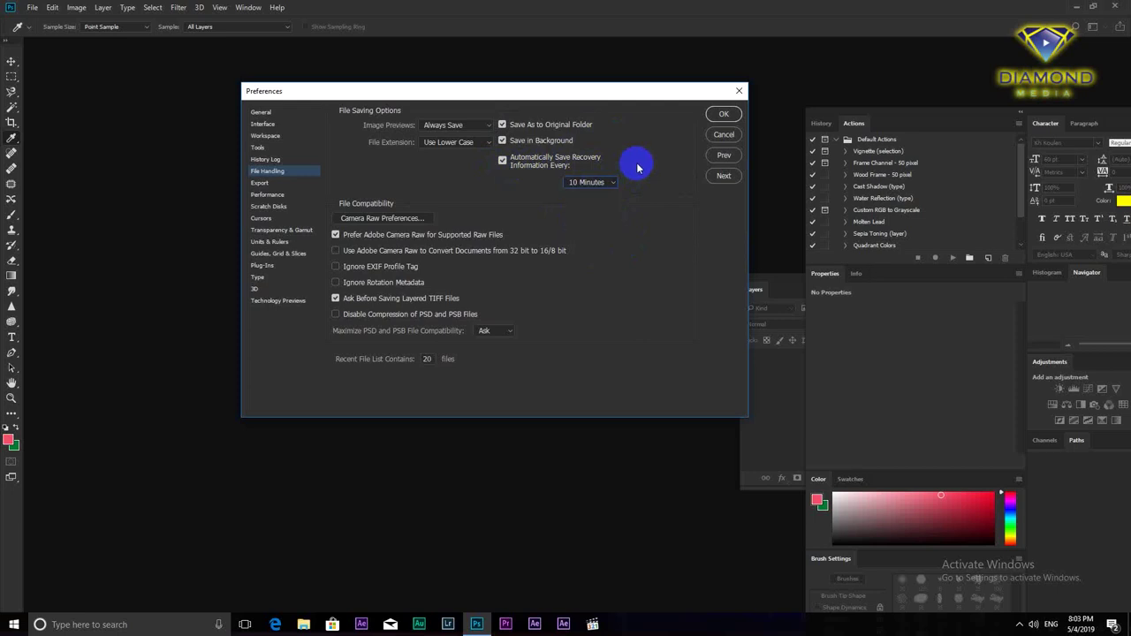
click(259, 183)
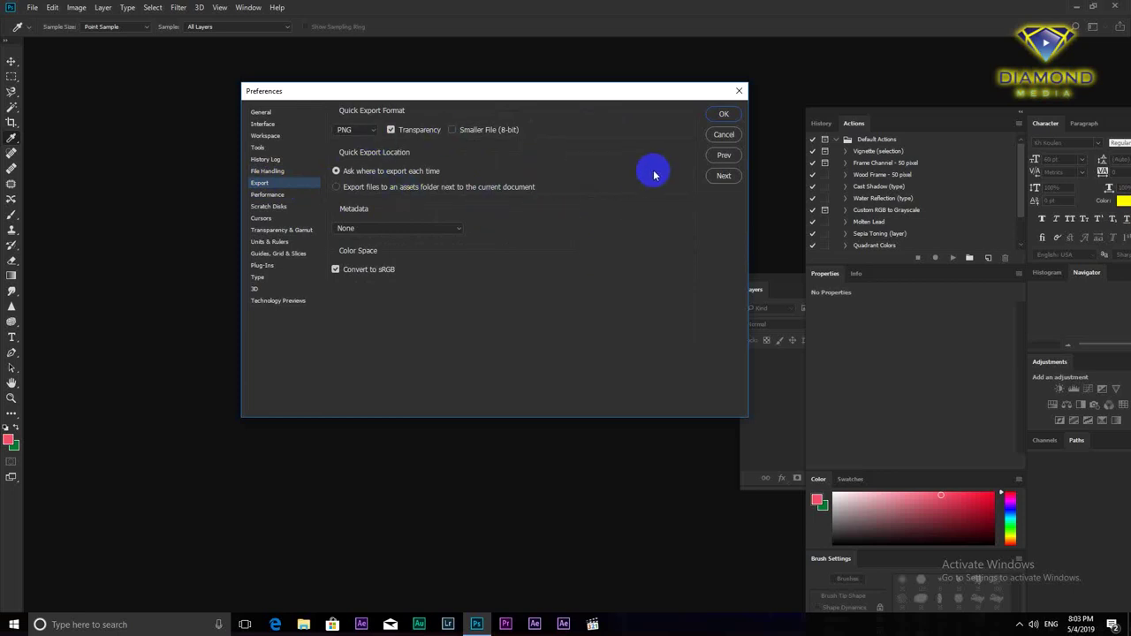
Set History States to the maximum of 1000 in the Performance preferences.
click(268, 196)
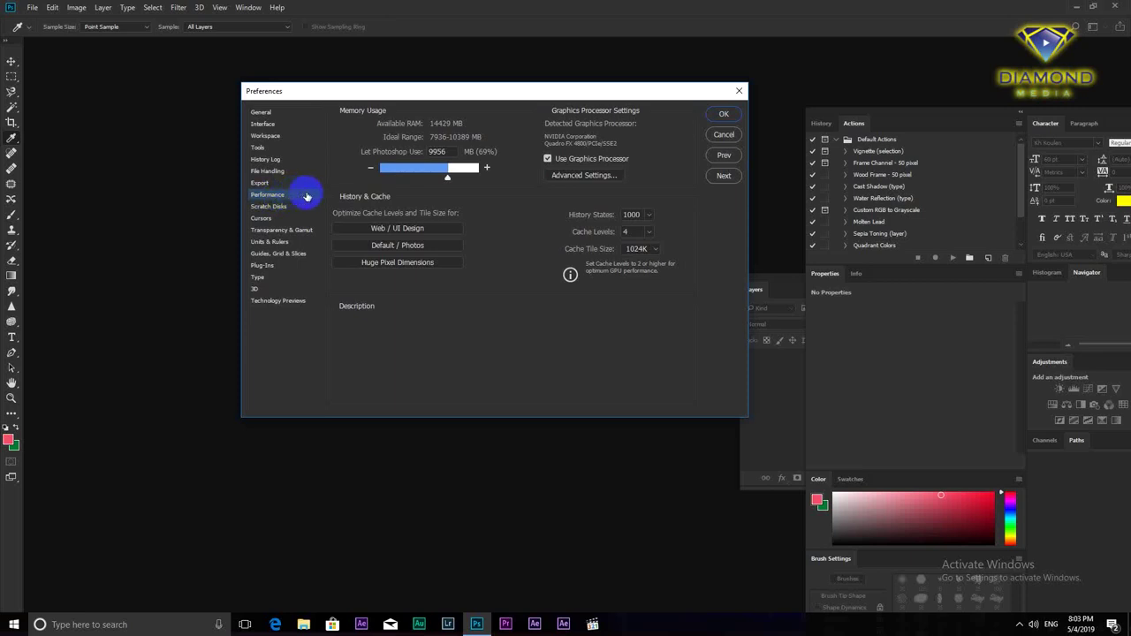
mouse_move(631, 222)
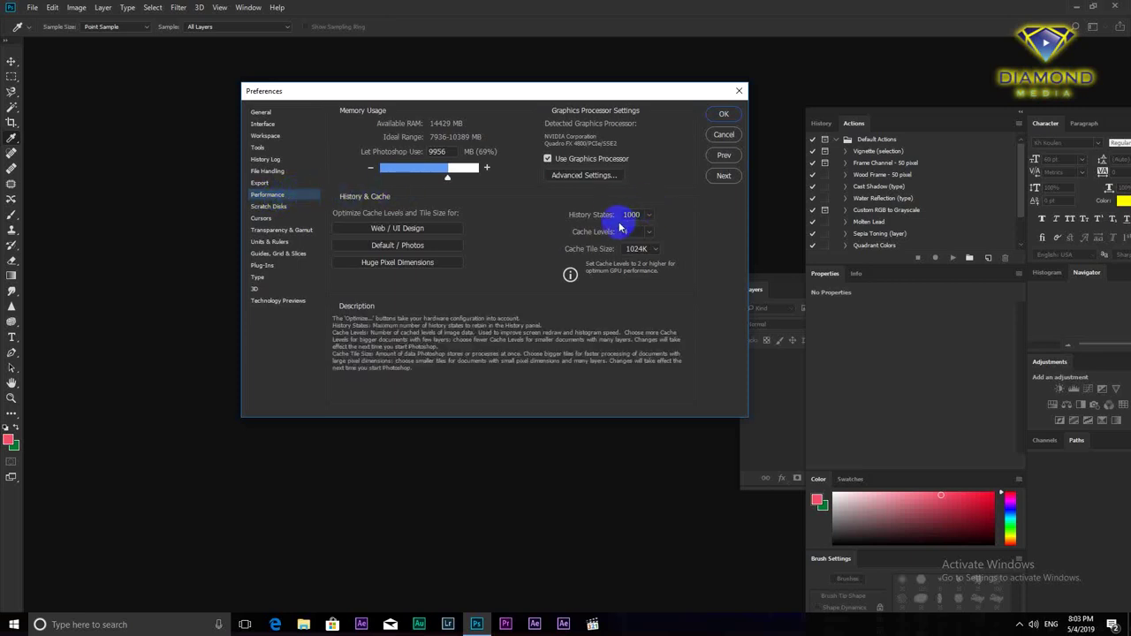
click(647, 215)
drag(649, 229, 702, 219)
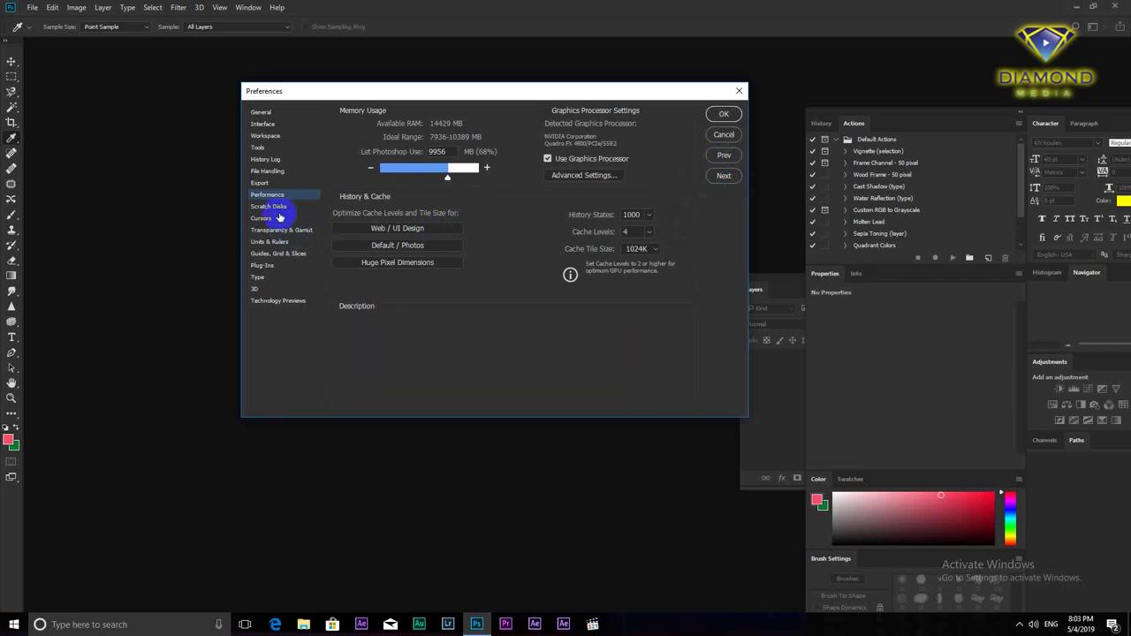
click(649, 214)
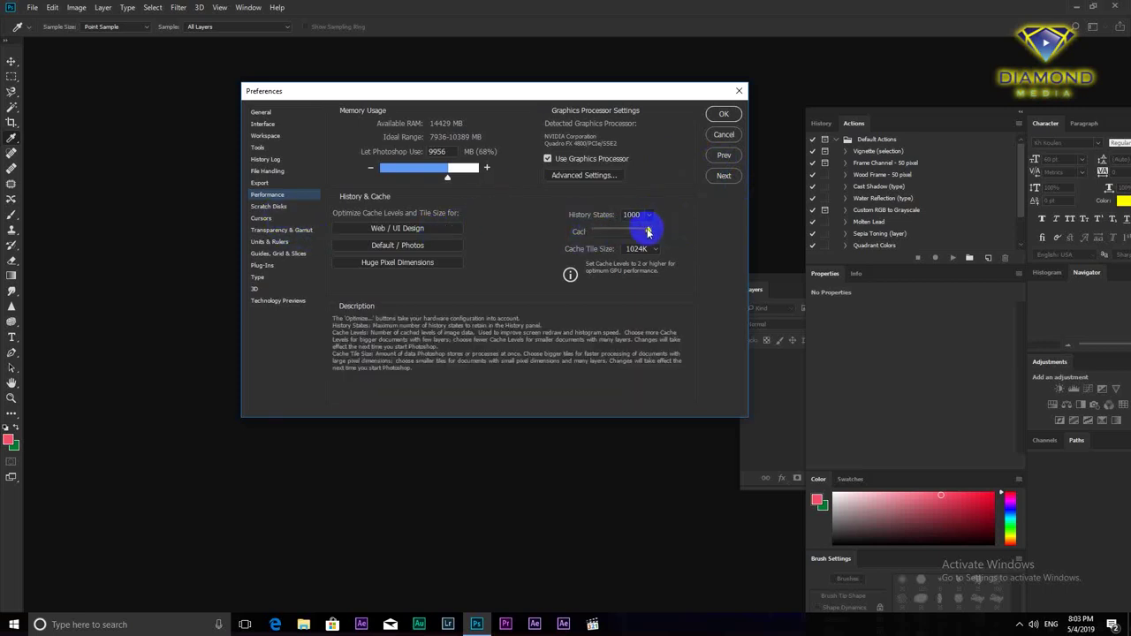
drag(647, 231, 673, 232)
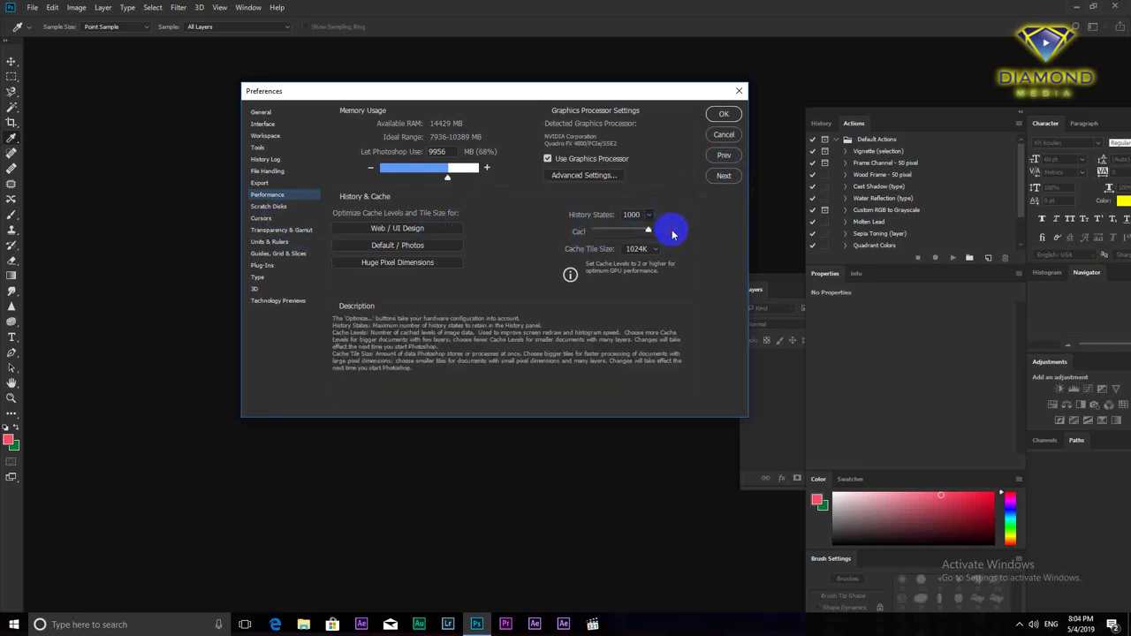
Examine the Scratch Disks, Cursors and Transparency & Gamut preferences.
click(279, 208)
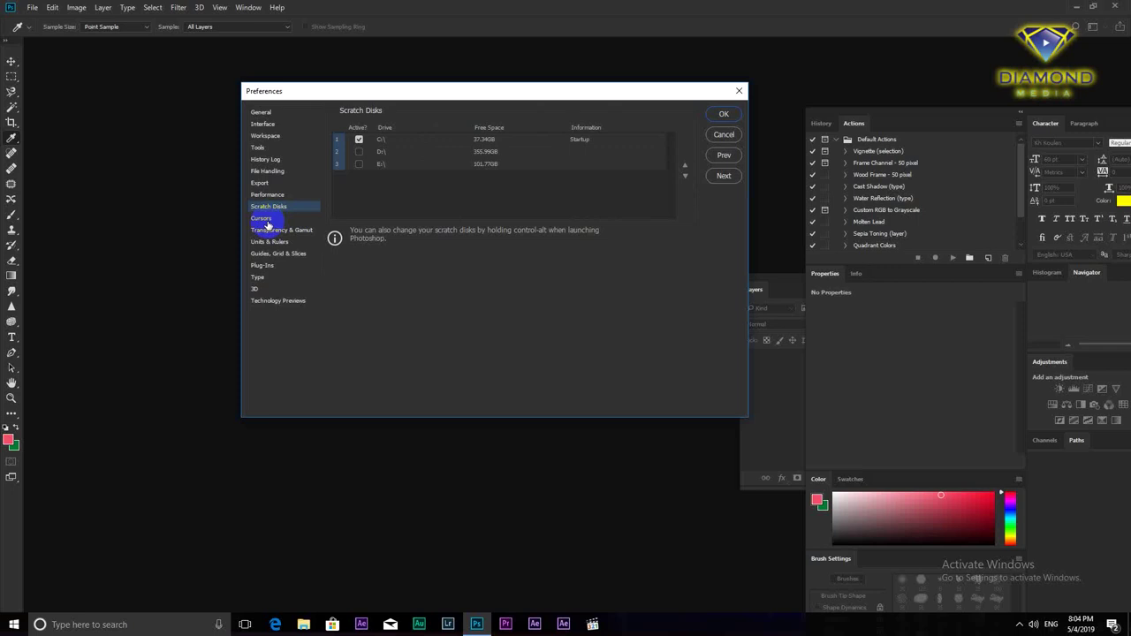
click(263, 220)
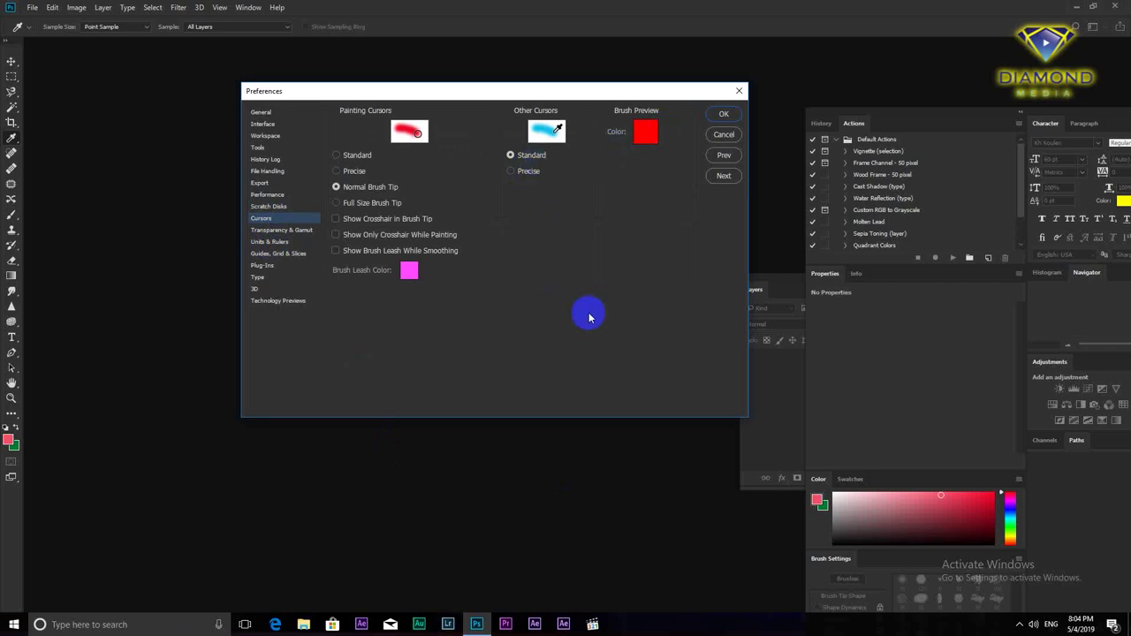
click(277, 231)
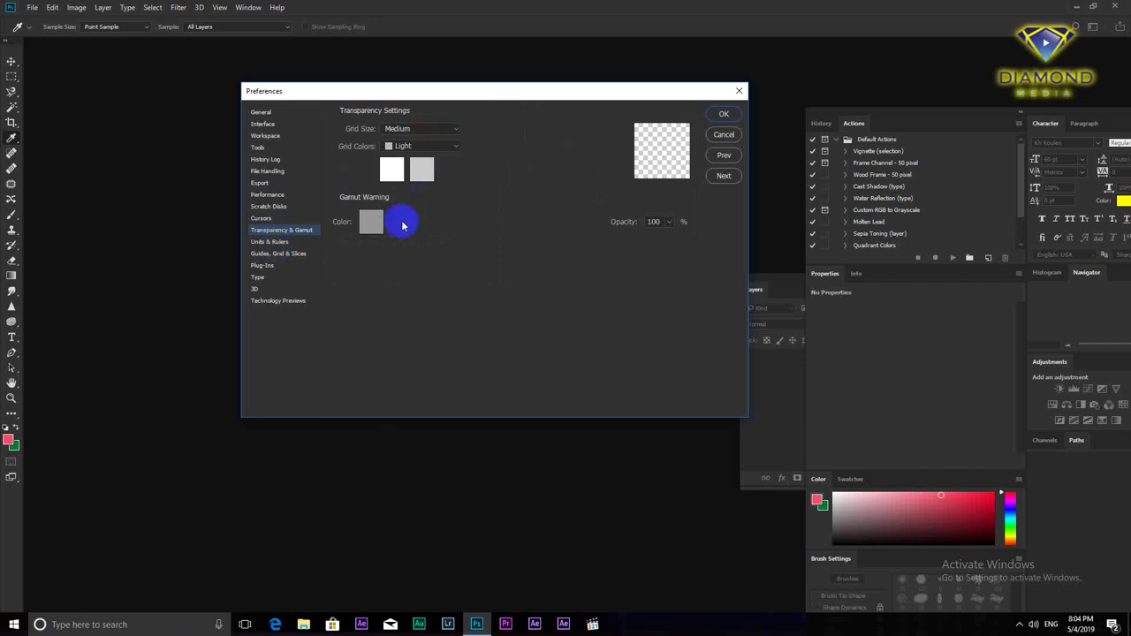
Examine the Units & Rulers, Guides, Grid & Slices and Plug-Ins preferences.
click(280, 243)
click(277, 254)
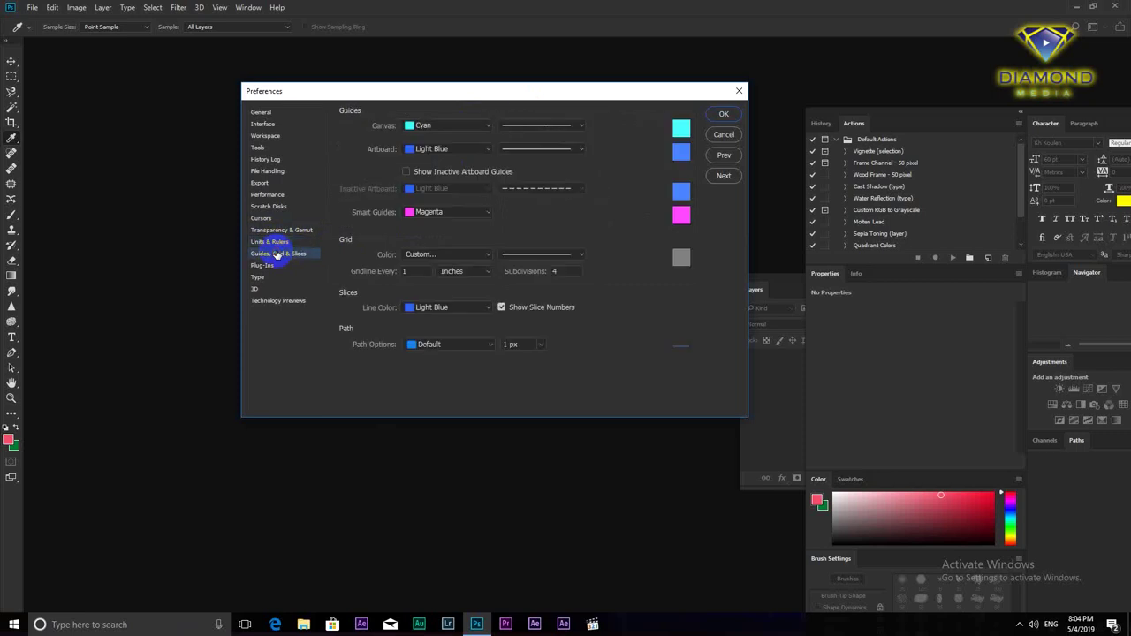
click(281, 242)
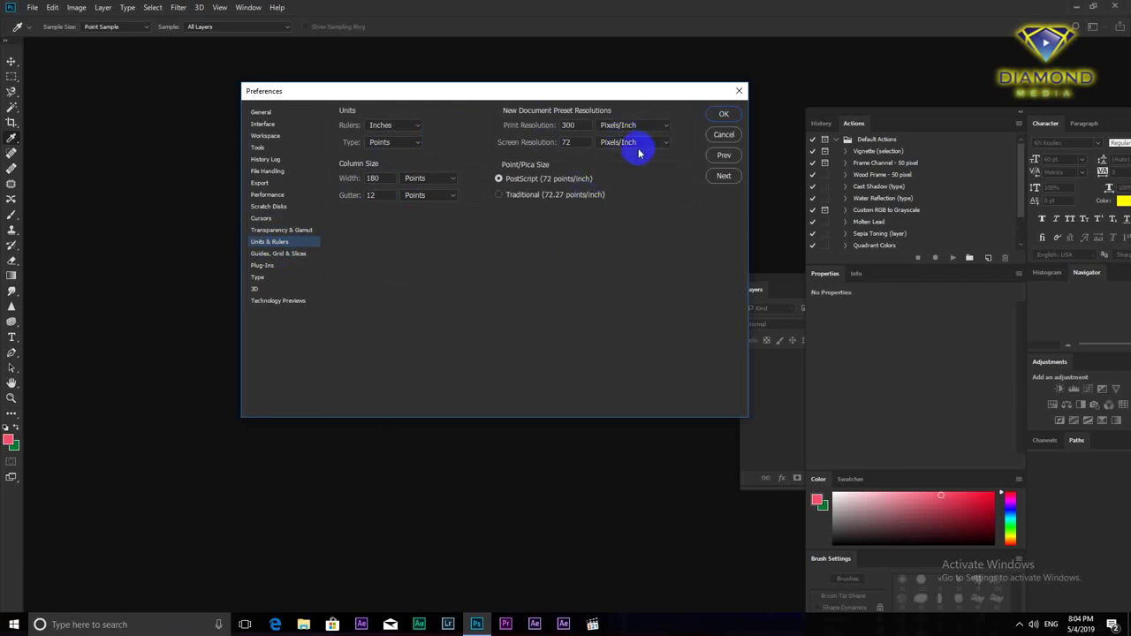
click(281, 256)
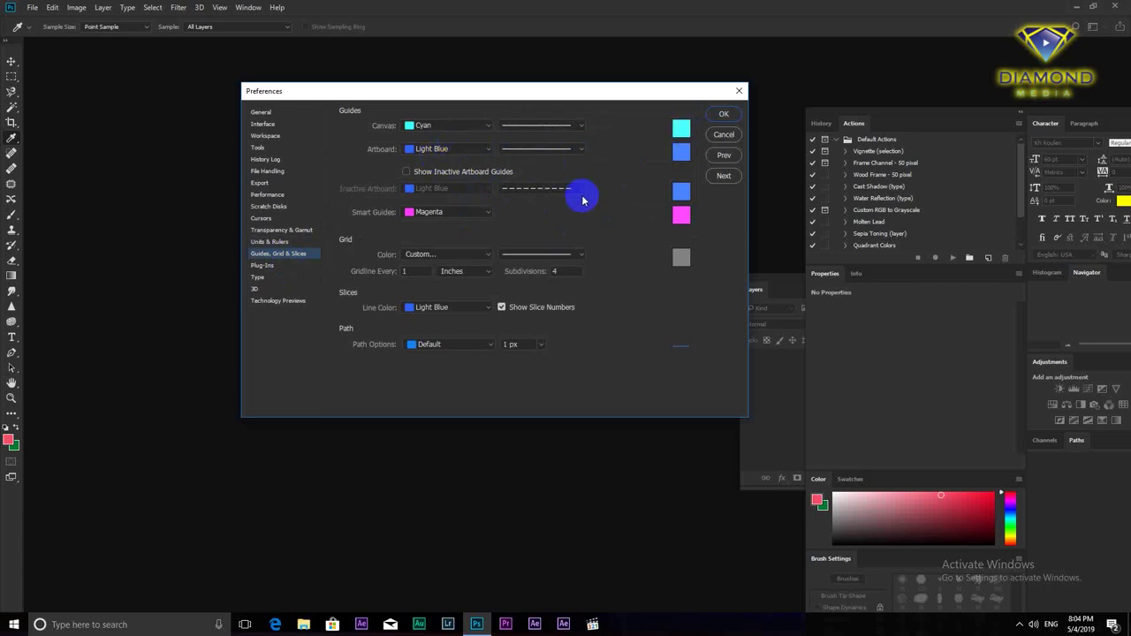
click(592, 95)
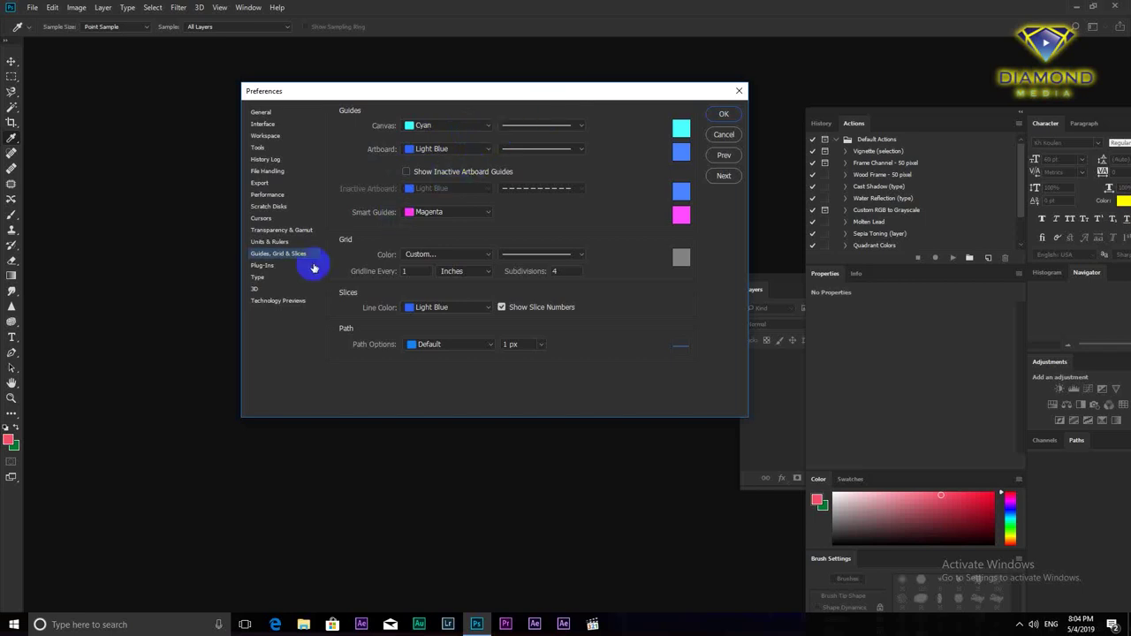
click(260, 265)
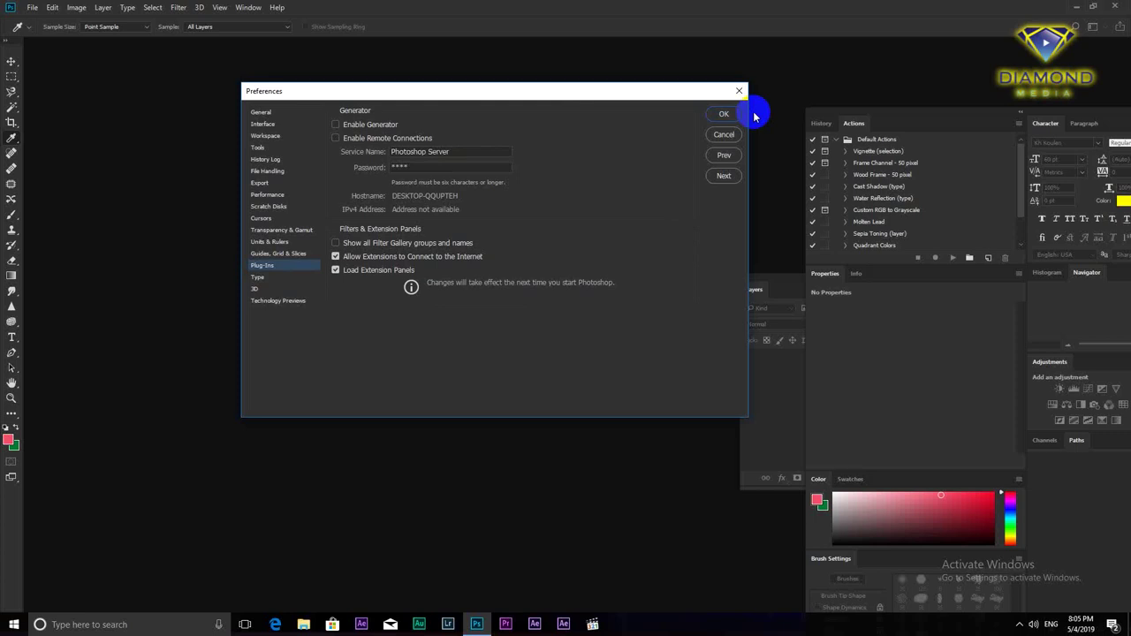
Try the East Asian text engine in the Type preferences and switch back to Middle Eastern and South Asian.
click(258, 279)
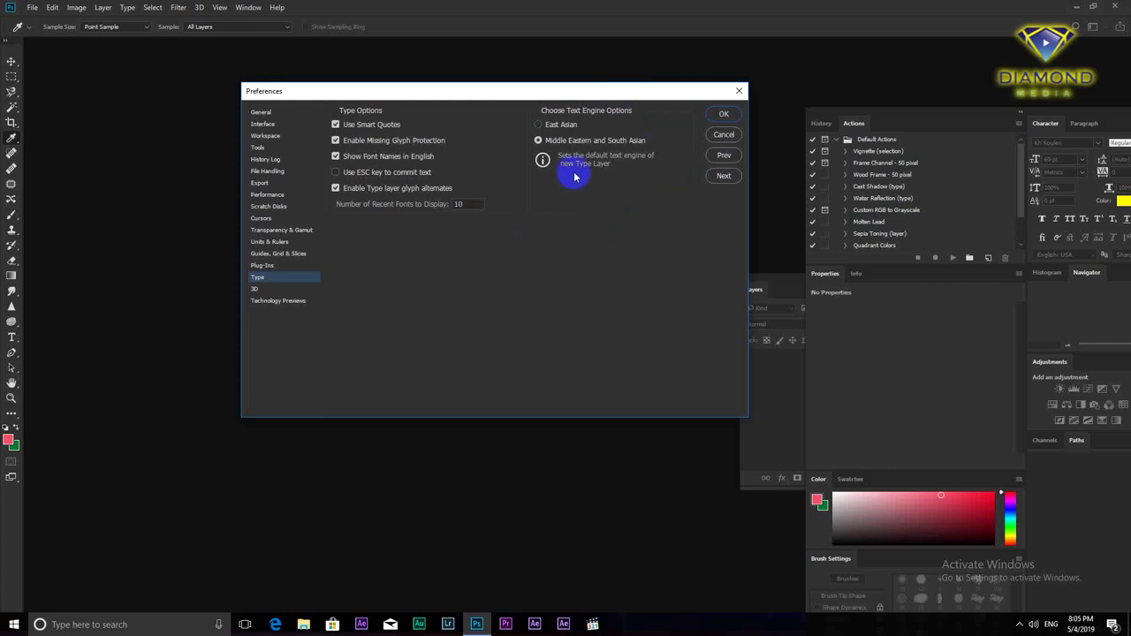
click(539, 125)
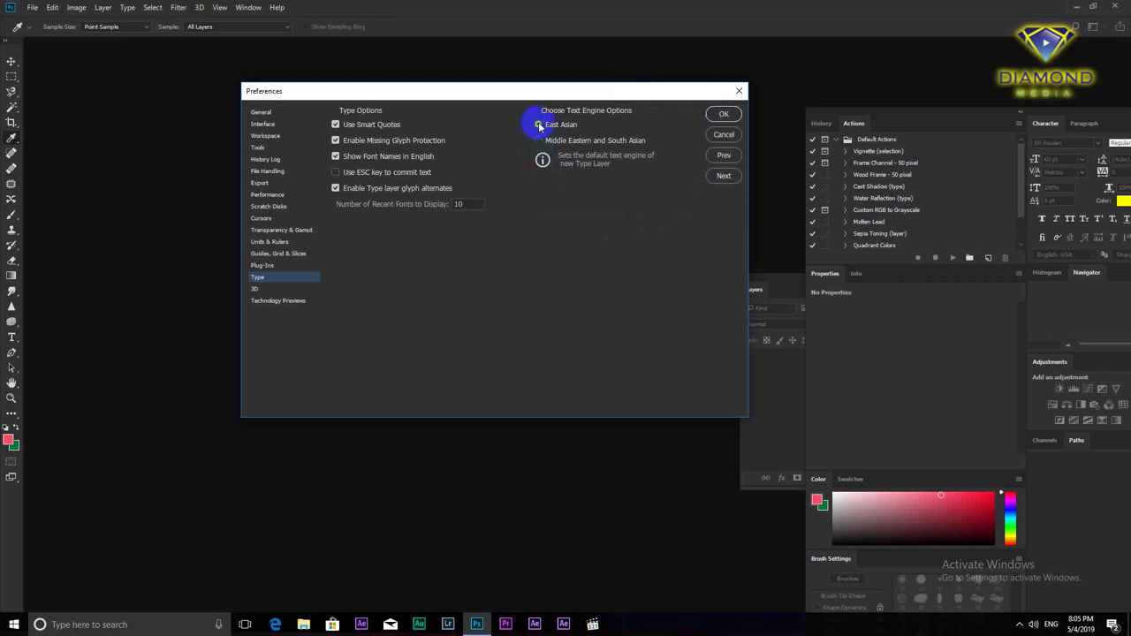
click(538, 142)
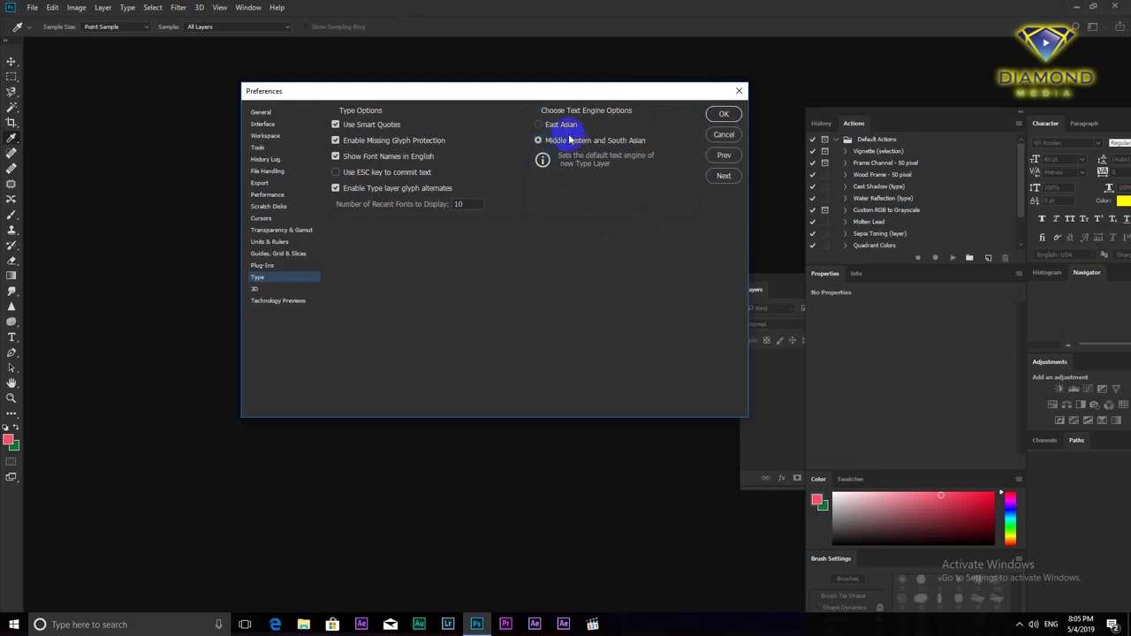
Examine the 3D and Technology Previews preferences.
click(254, 290)
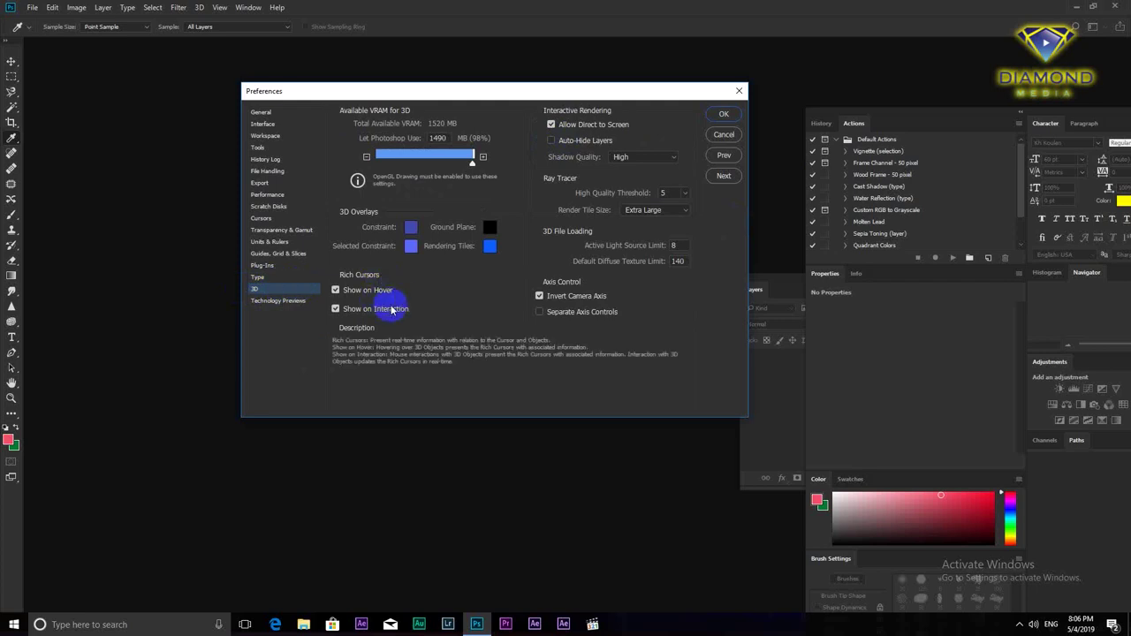
click(265, 301)
click(255, 290)
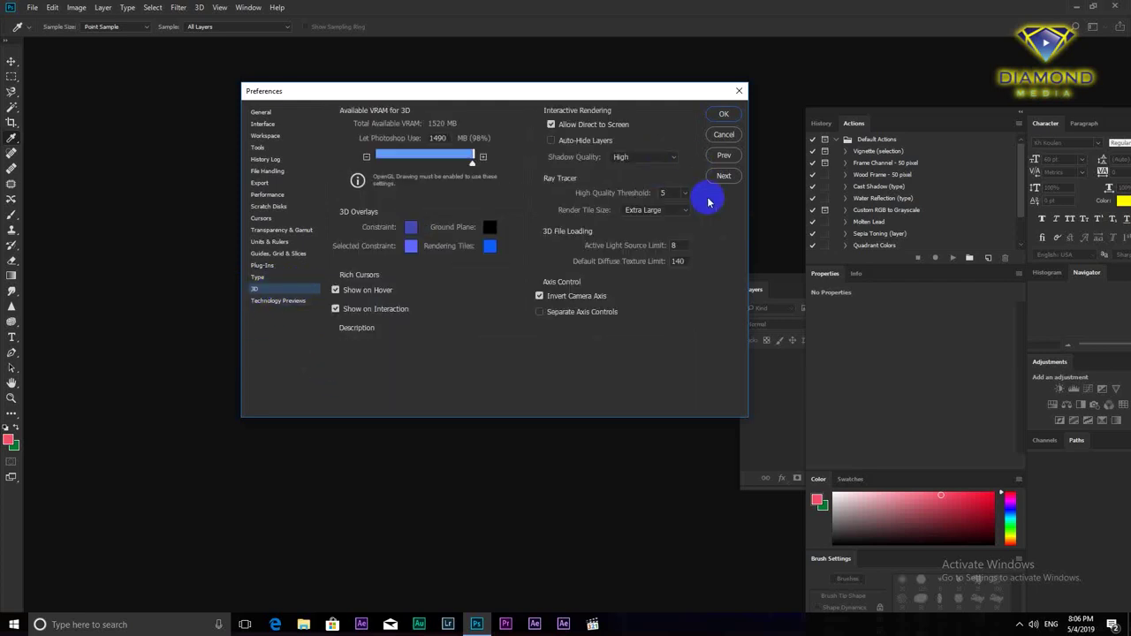
Accept the preference settings and activate the Crop tool.
click(724, 116)
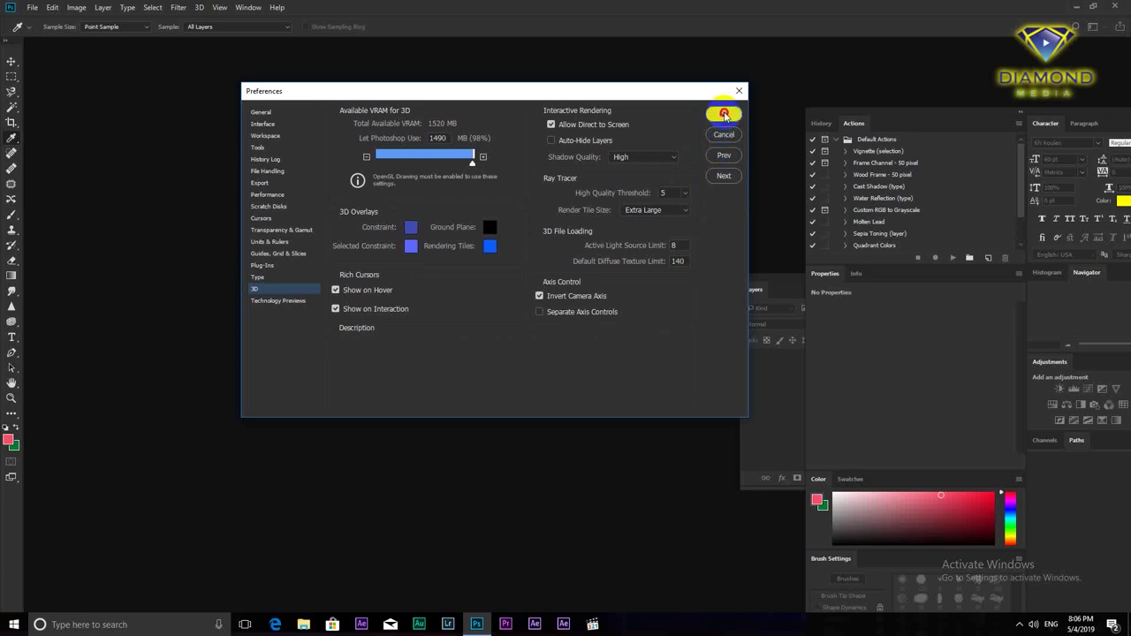
key(c)
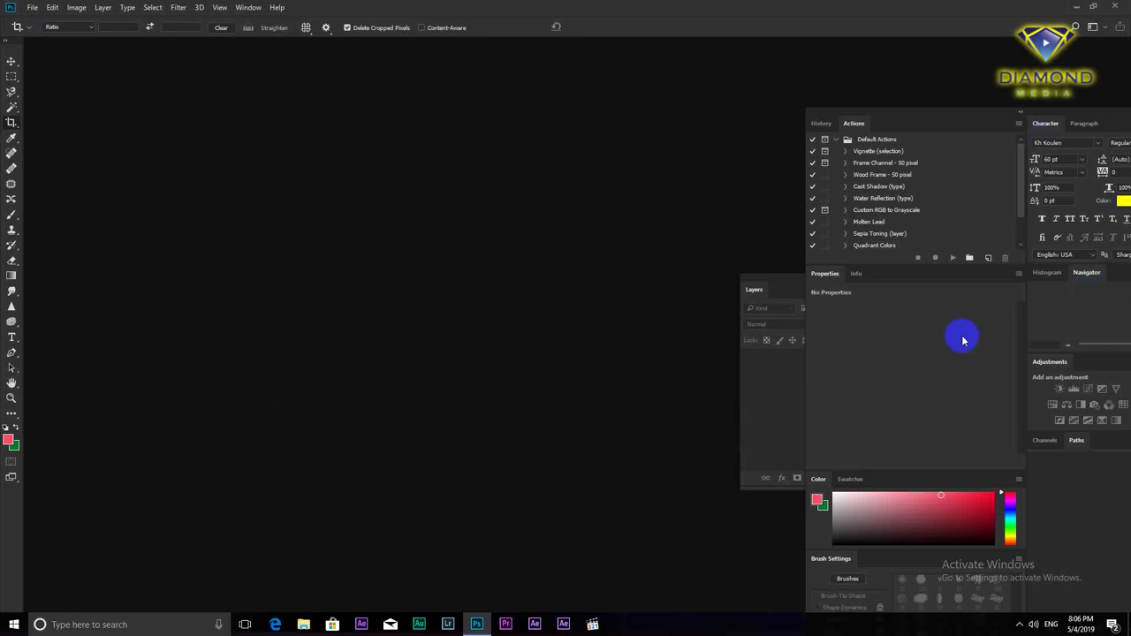
click(33, 8)
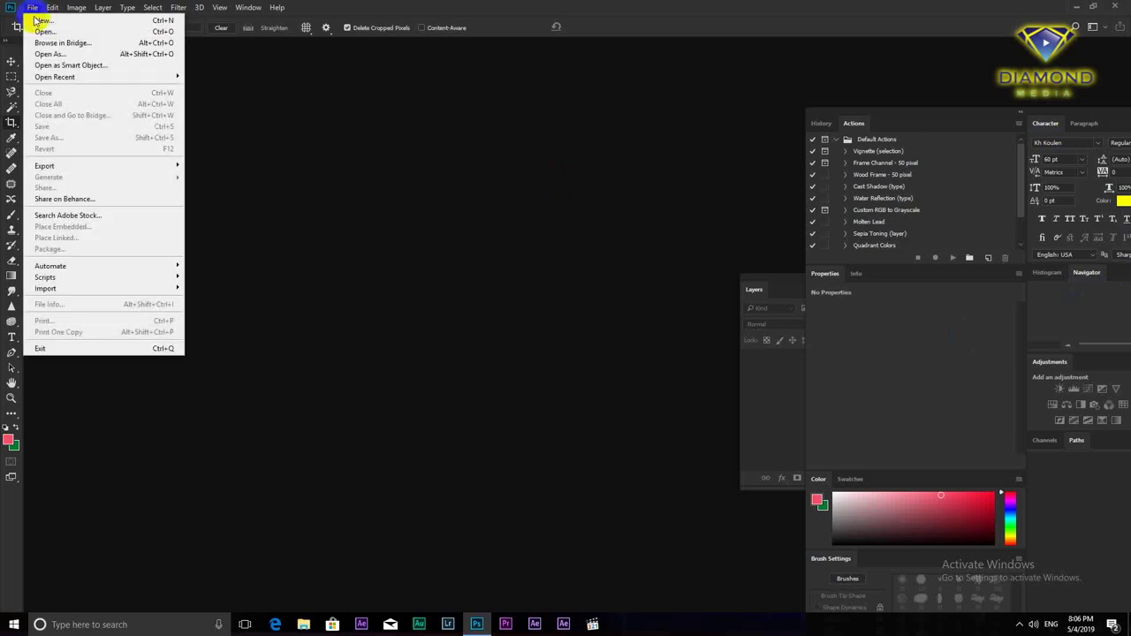
click(40, 21)
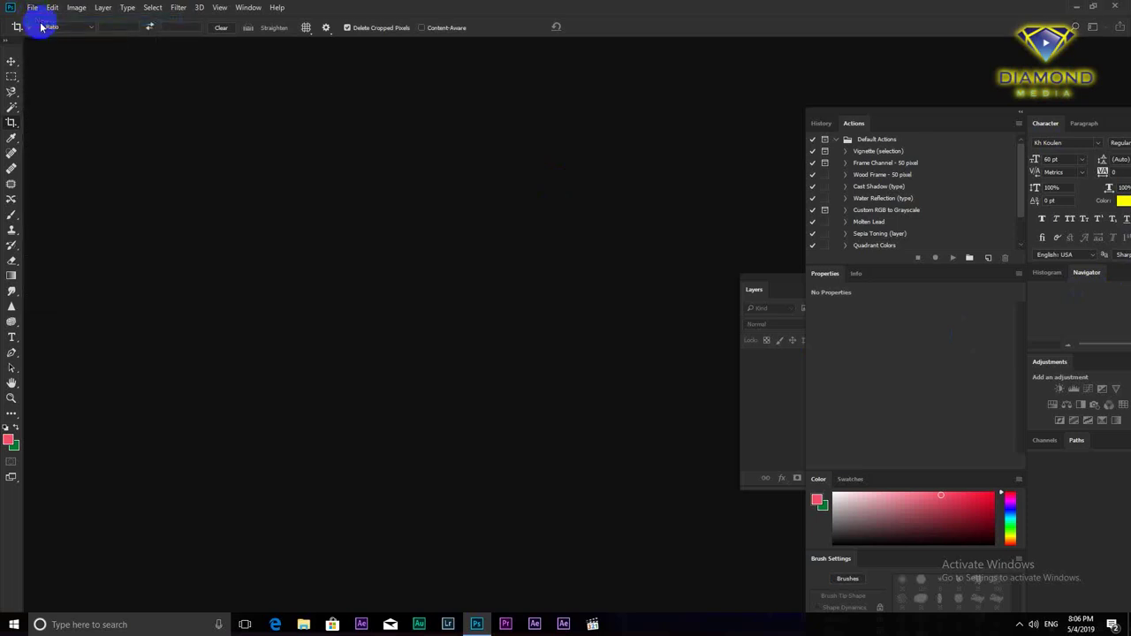
click(707, 480)
Start creating a new document and examine the Saved and Photo presets.
click(33, 8)
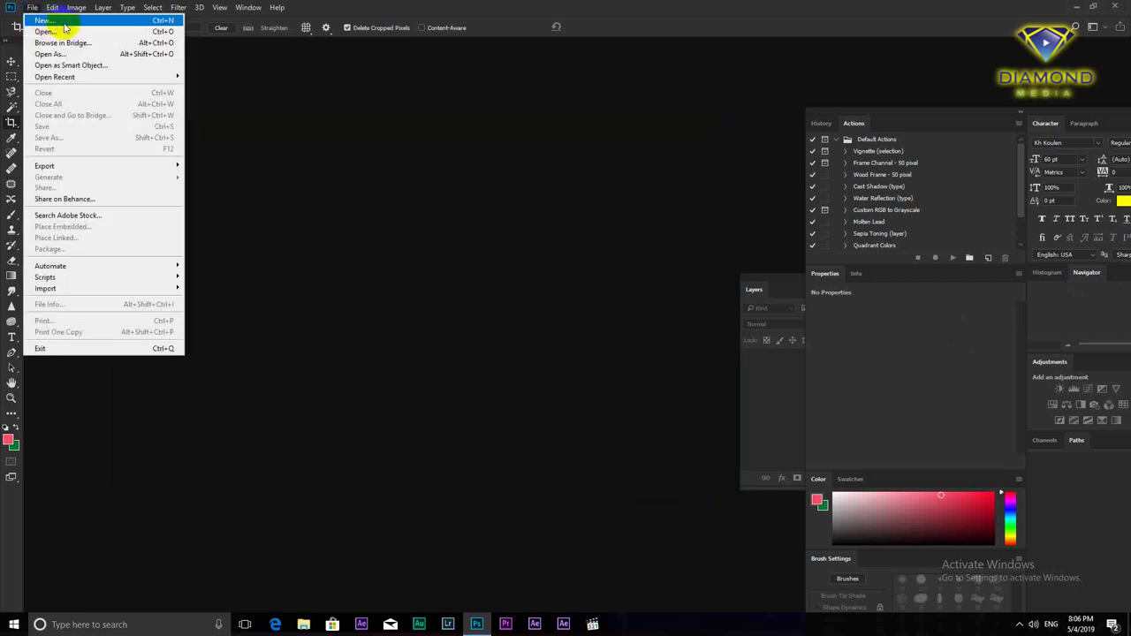
click(172, 20)
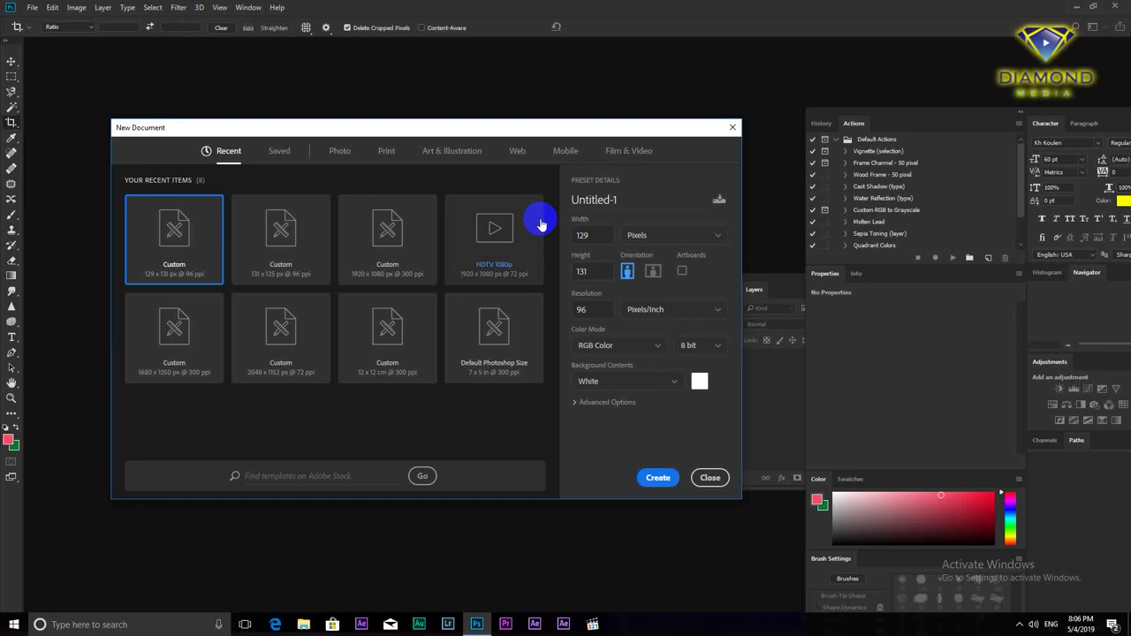
drag(575, 128, 636, 115)
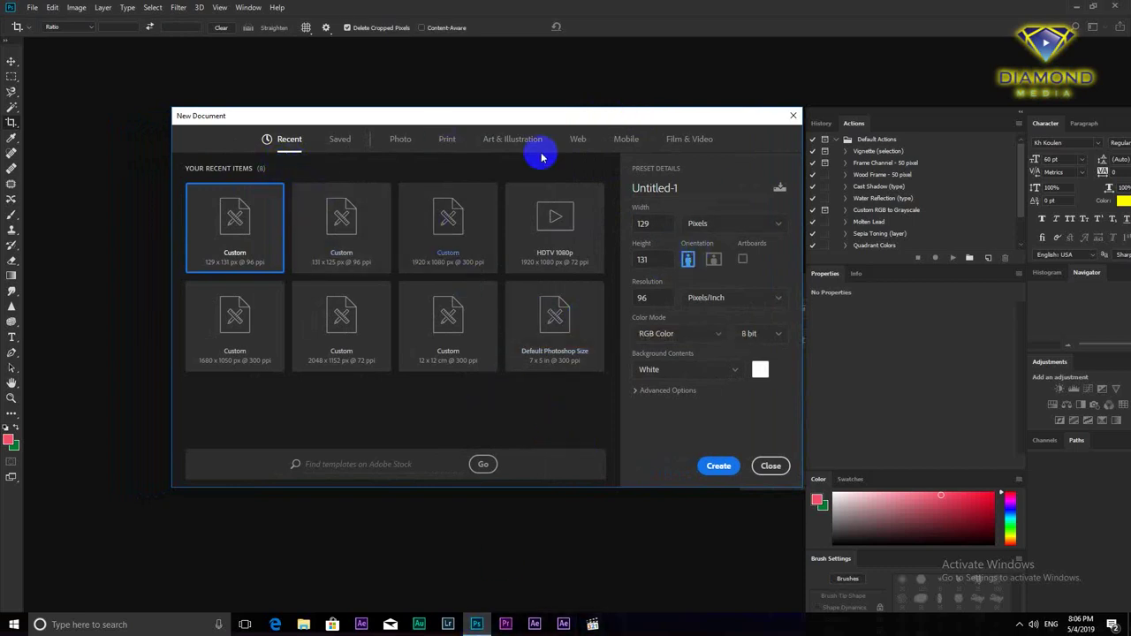
click(342, 141)
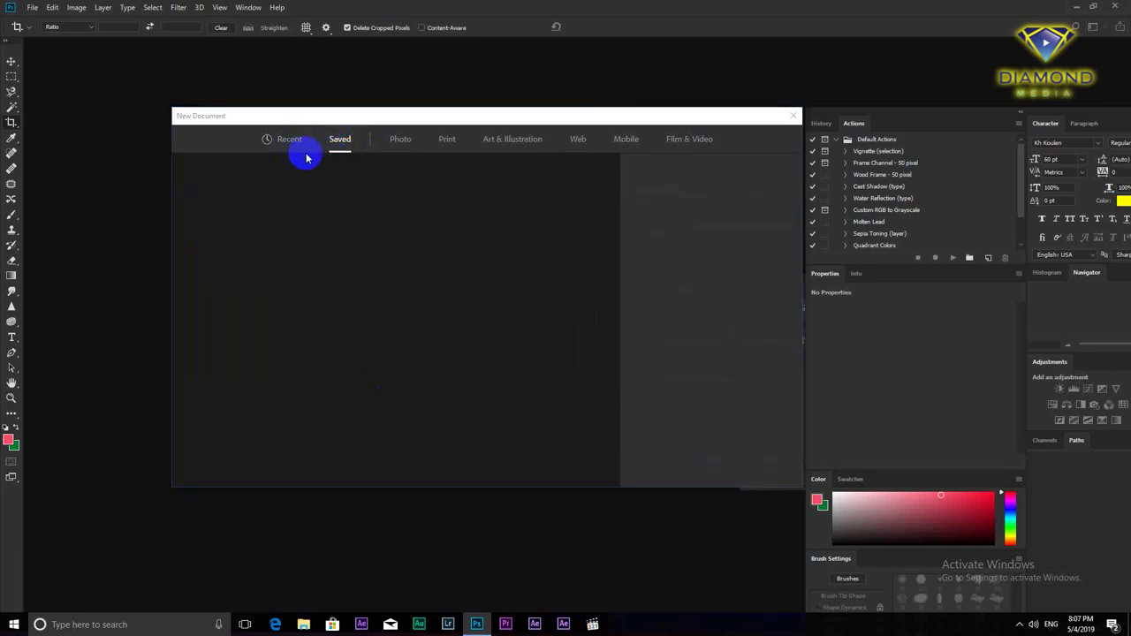
click(397, 144)
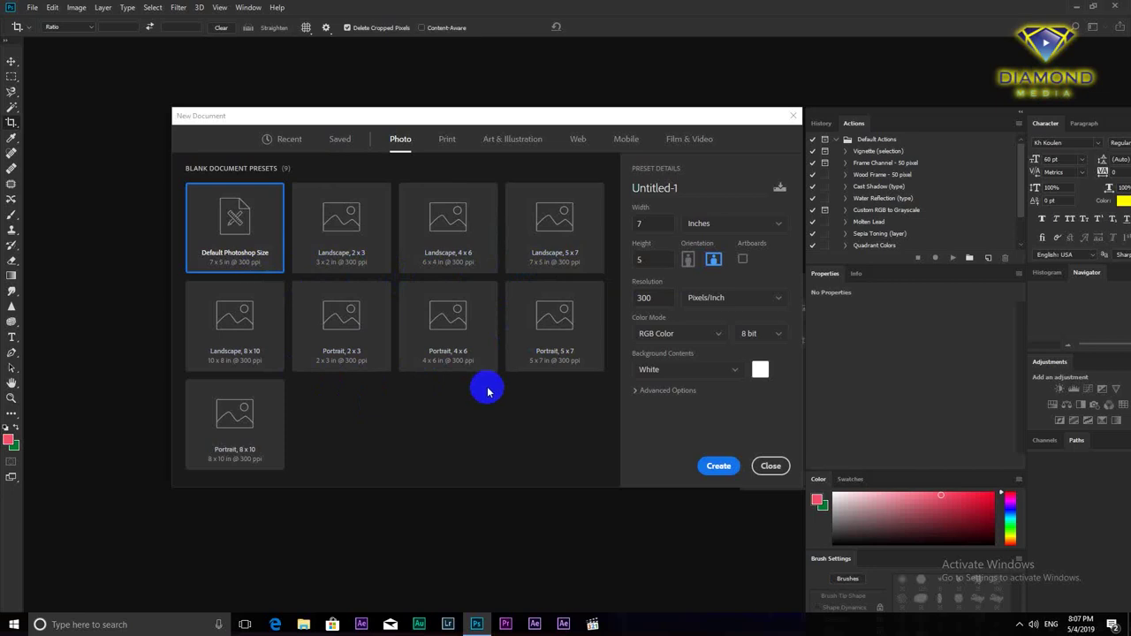
Examine the blank document presets for Print, Art & Illustration, Web and Mobile.
click(446, 139)
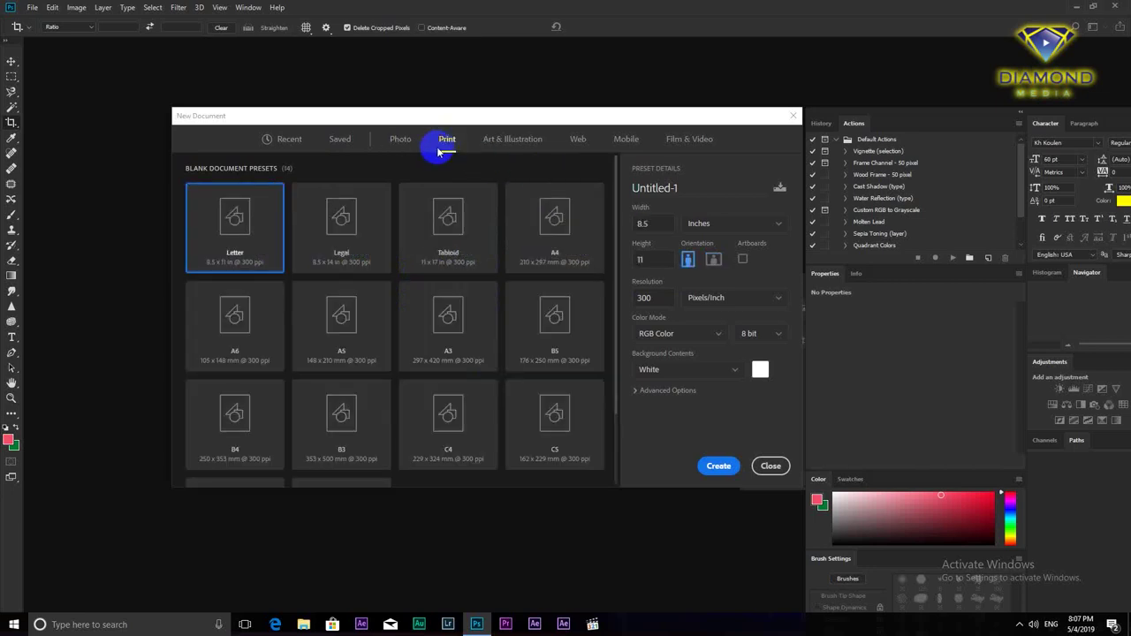
click(512, 143)
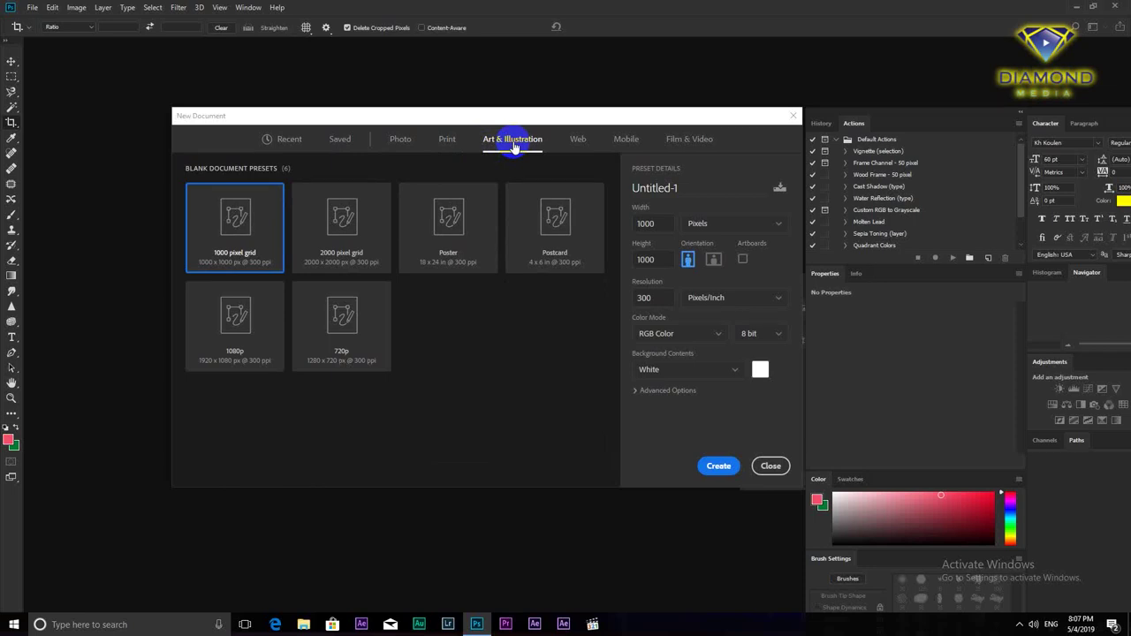
click(575, 144)
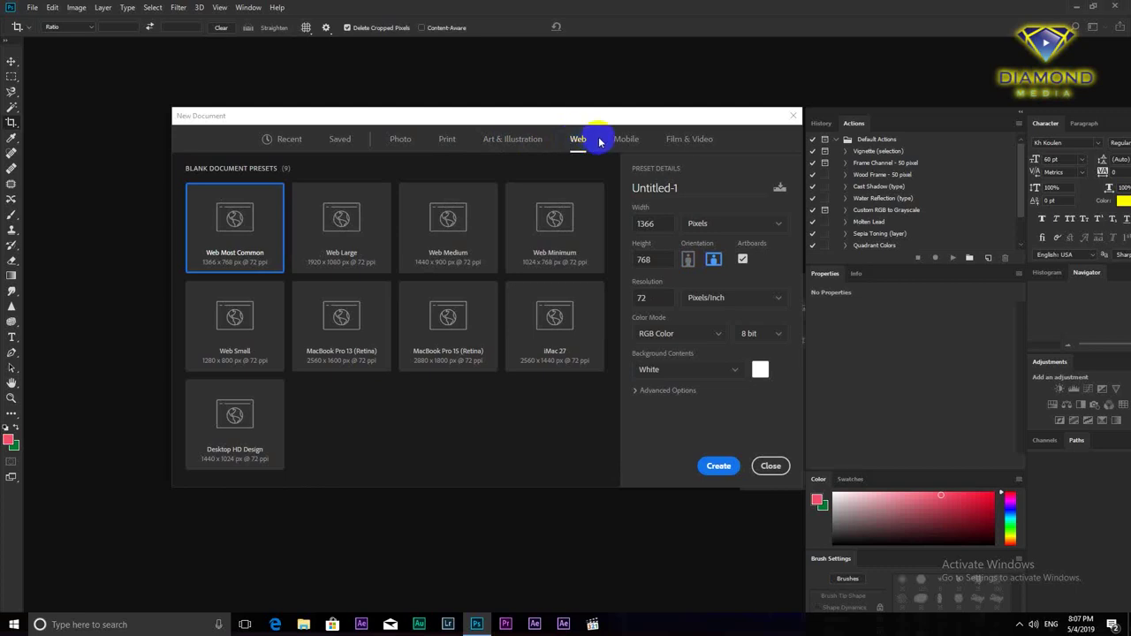
click(625, 144)
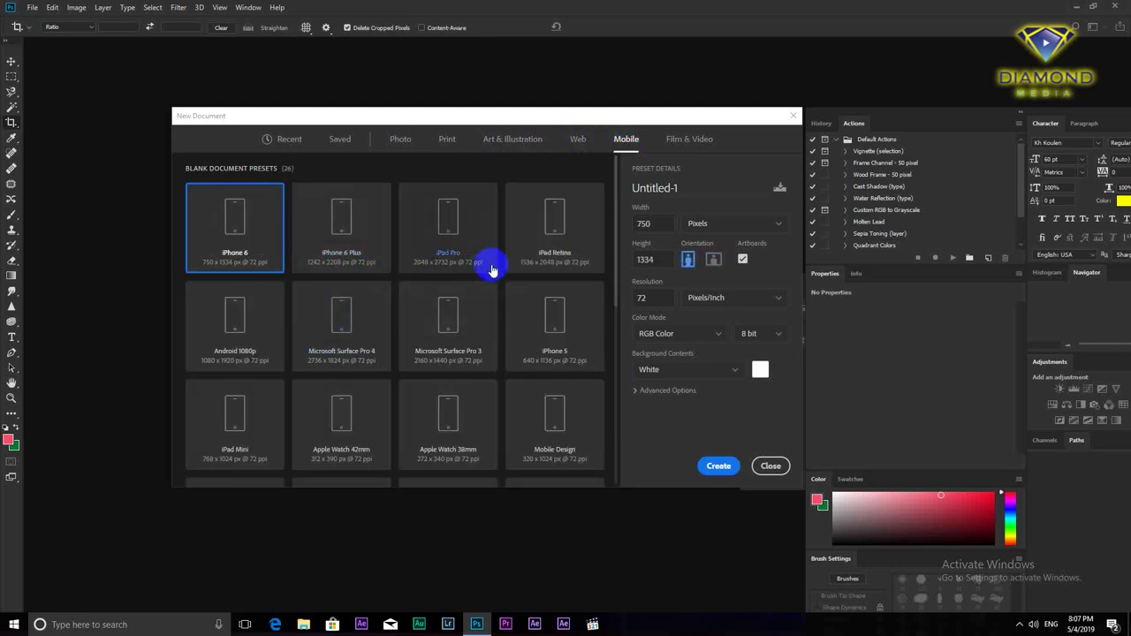
scroll(487, 260, down, 10)
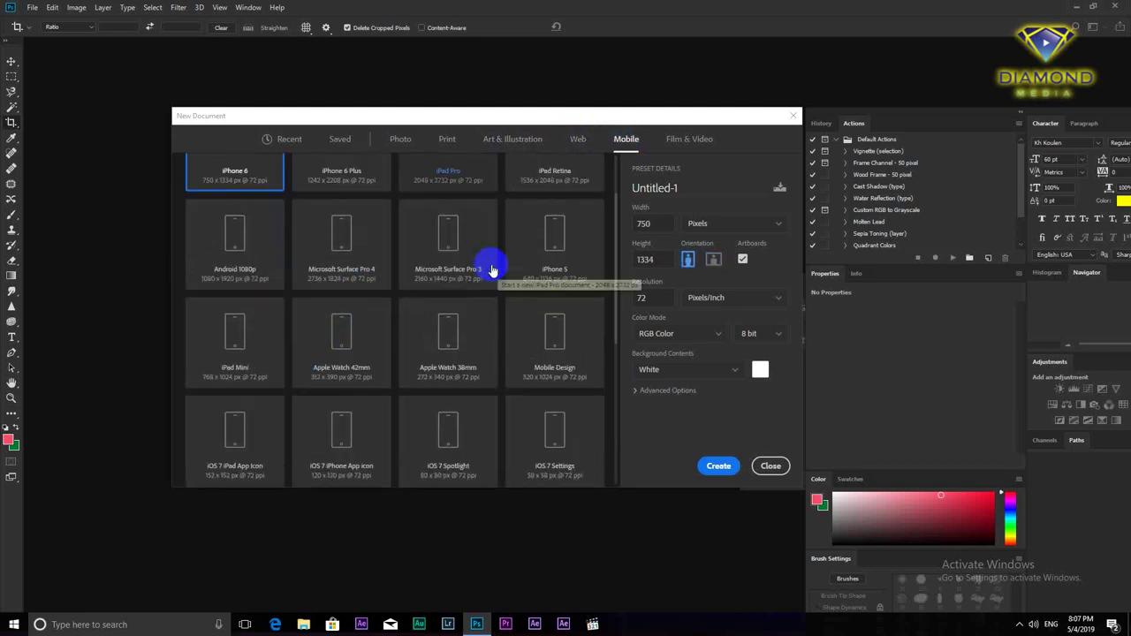
Browse the Film & Video document presets and examine the measurement units available for the width.
click(674, 144)
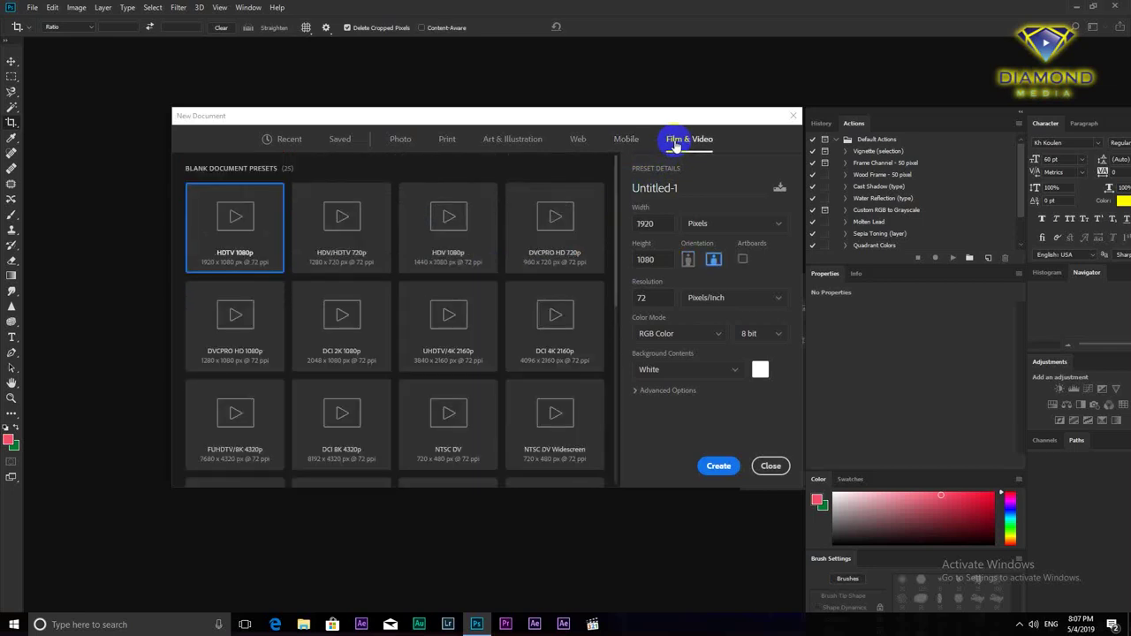
drag(611, 215, 613, 176)
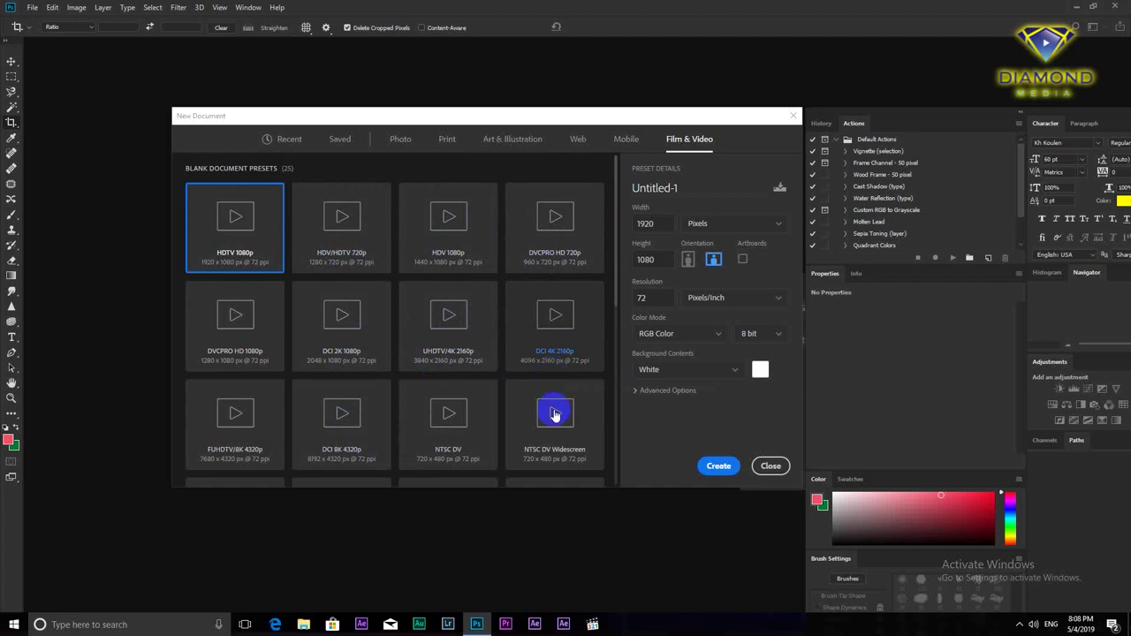
scroll(607, 283, down, 1)
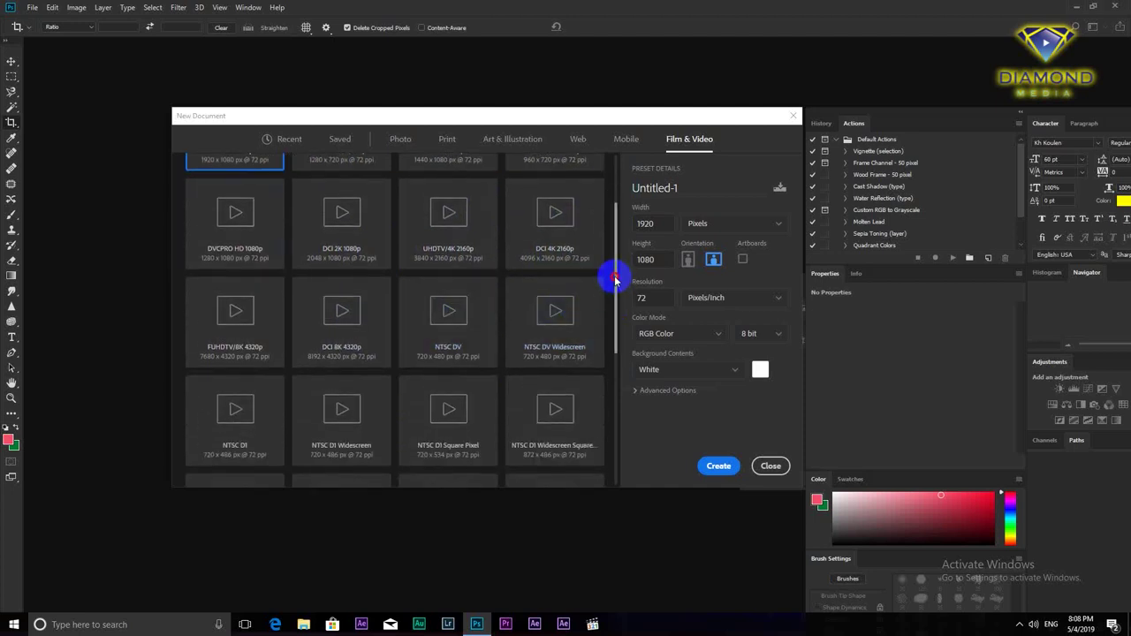
drag(614, 280, 624, 131)
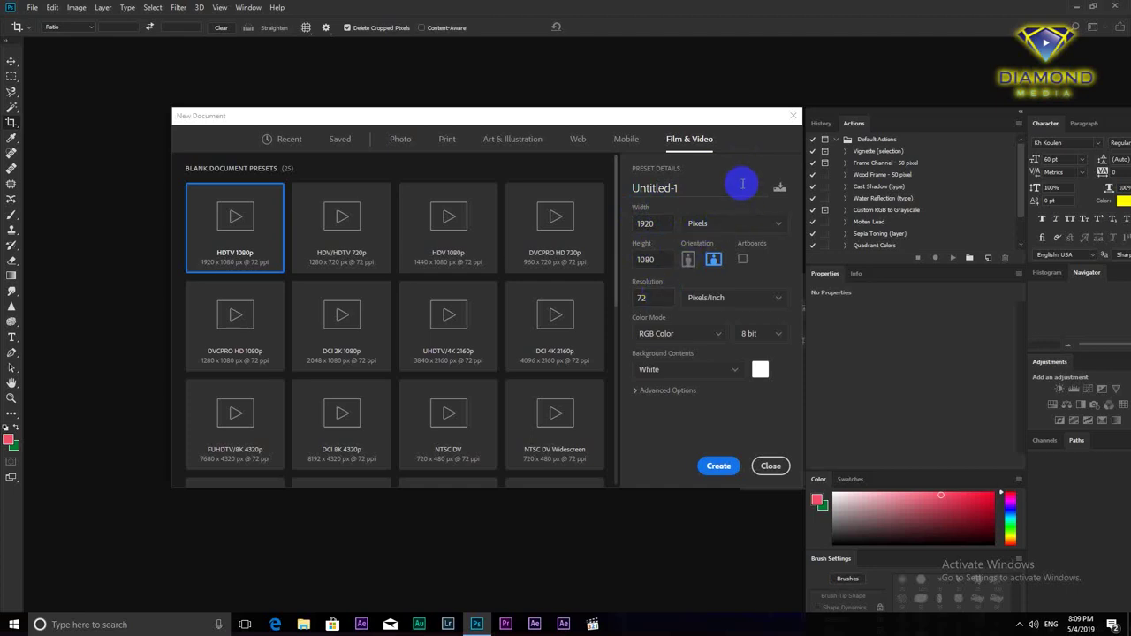
click(720, 225)
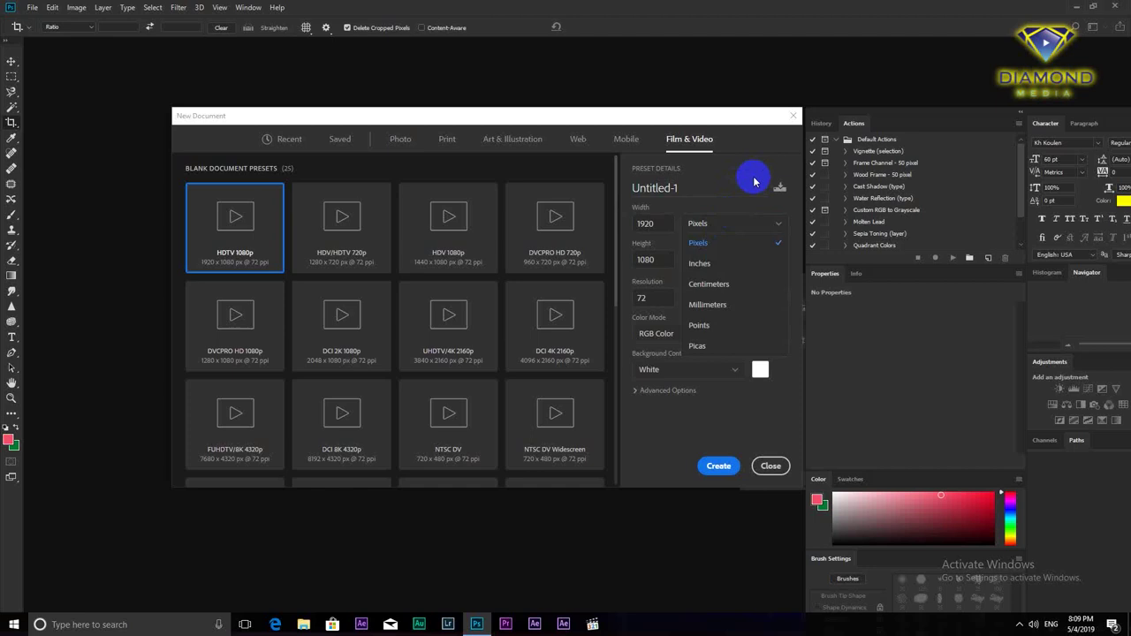
click(745, 178)
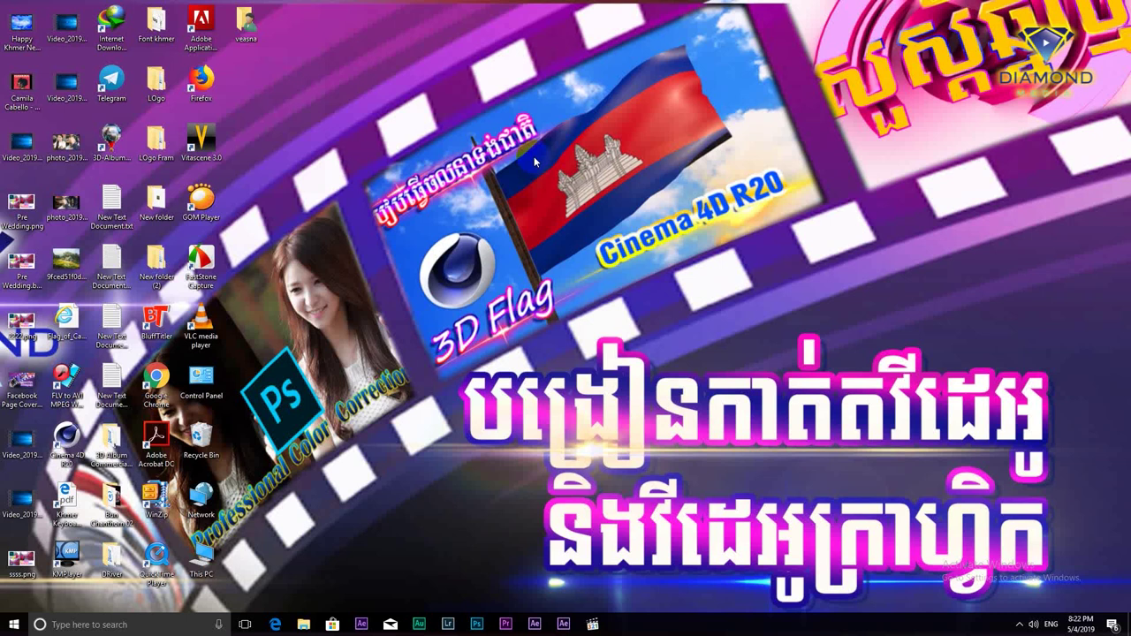
Launch Adobe Photoshop CS3 from the installed Windows programs.
click(13, 624)
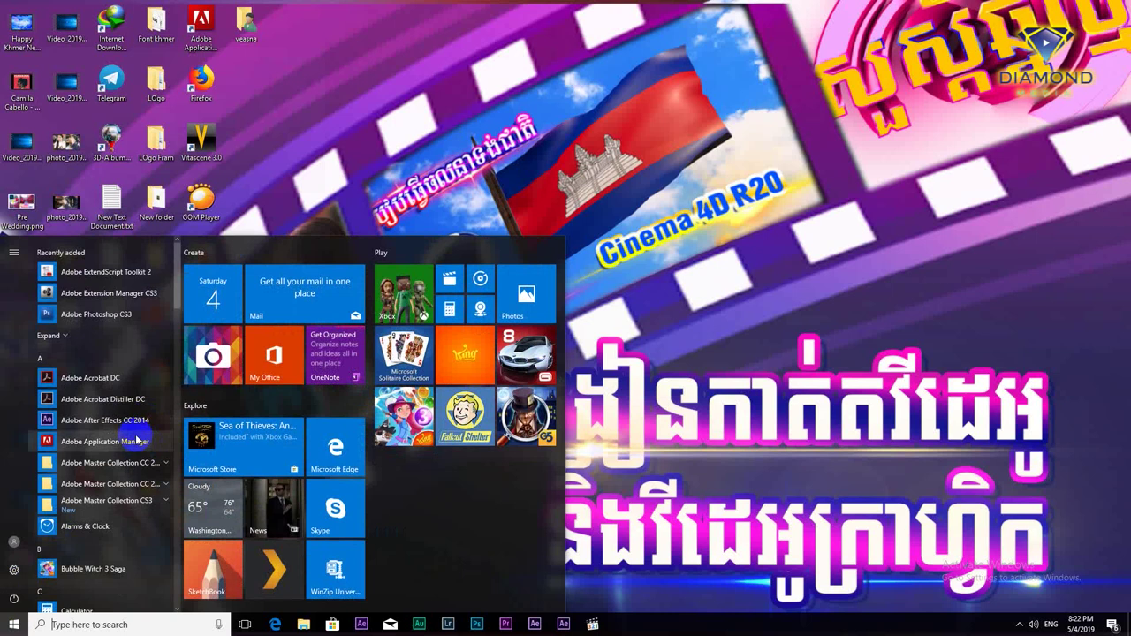
click(141, 463)
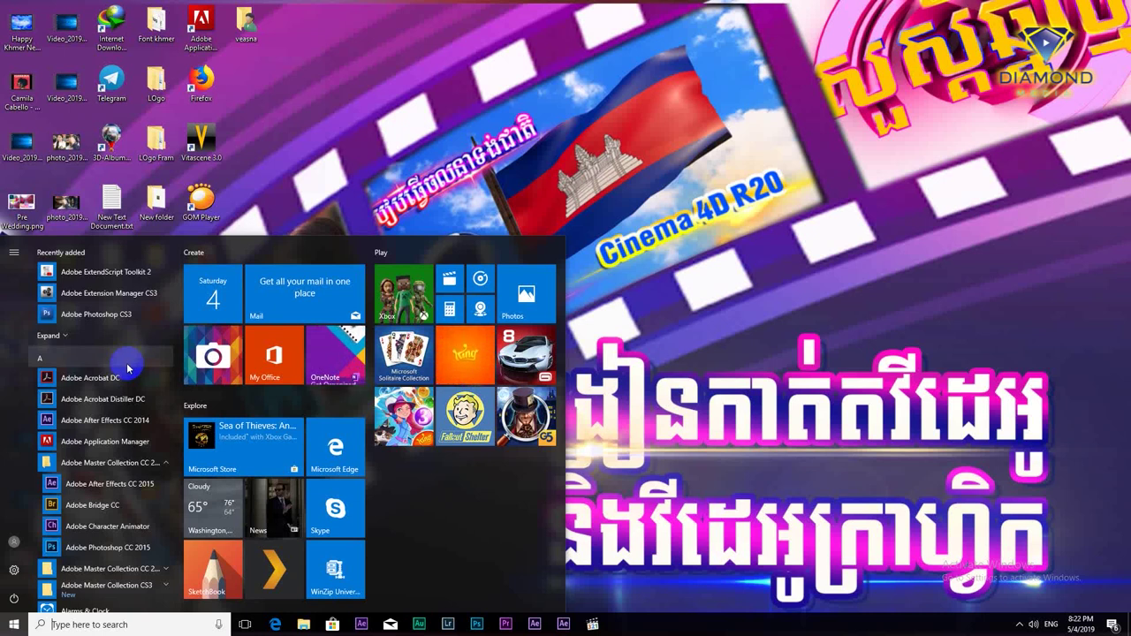
click(95, 315)
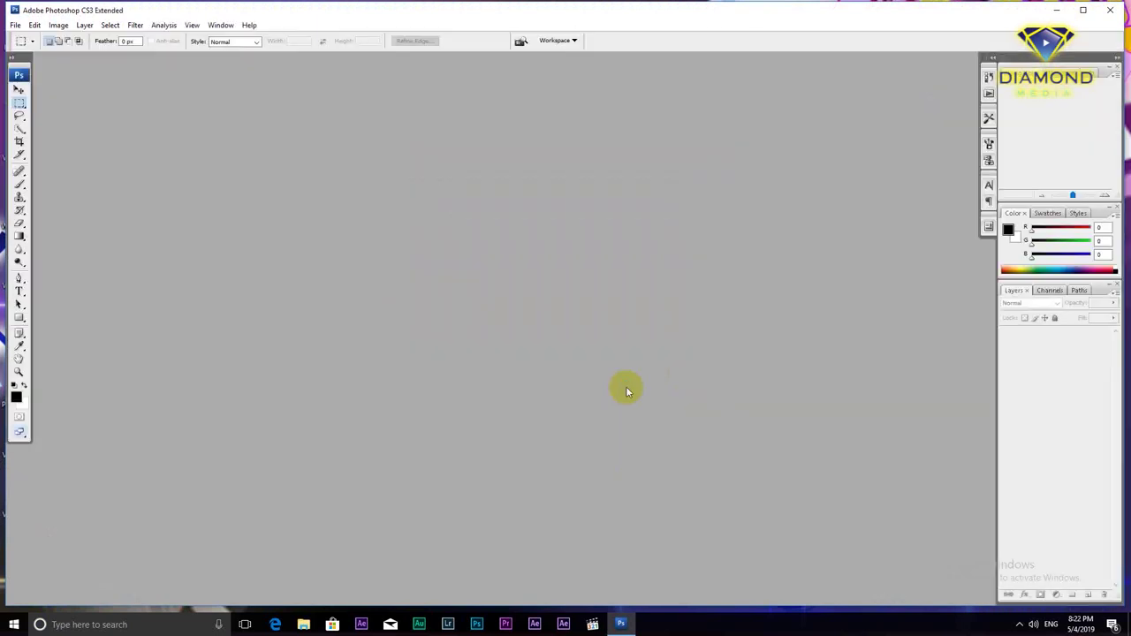
Start creating a new document with the Photo preset and examine its landscape and portrait sizes.
click(16, 24)
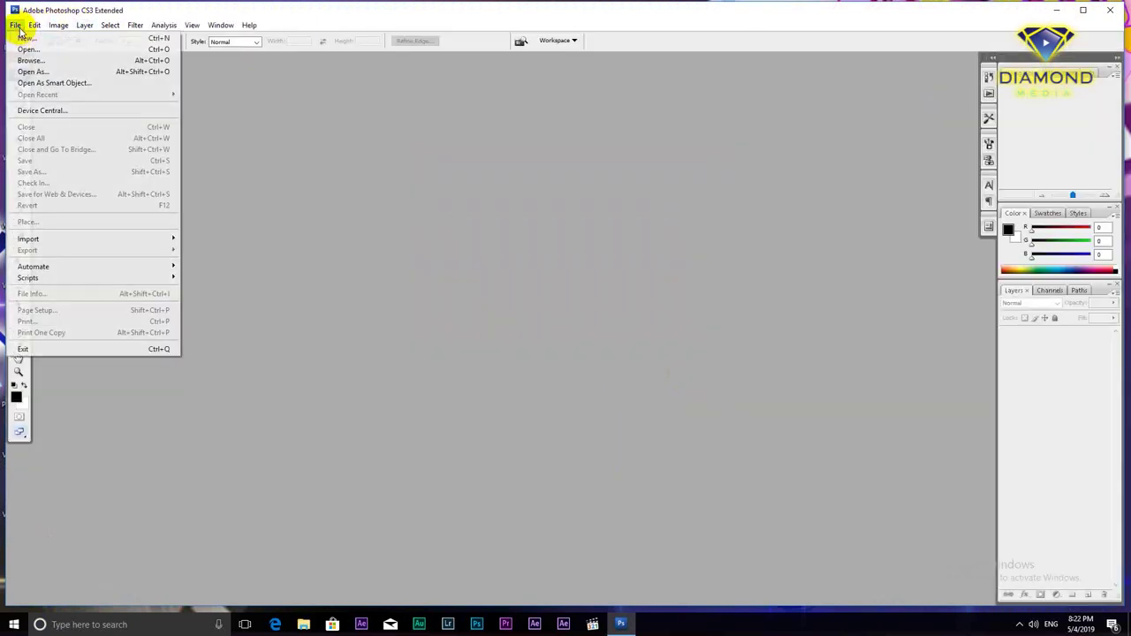
click(23, 39)
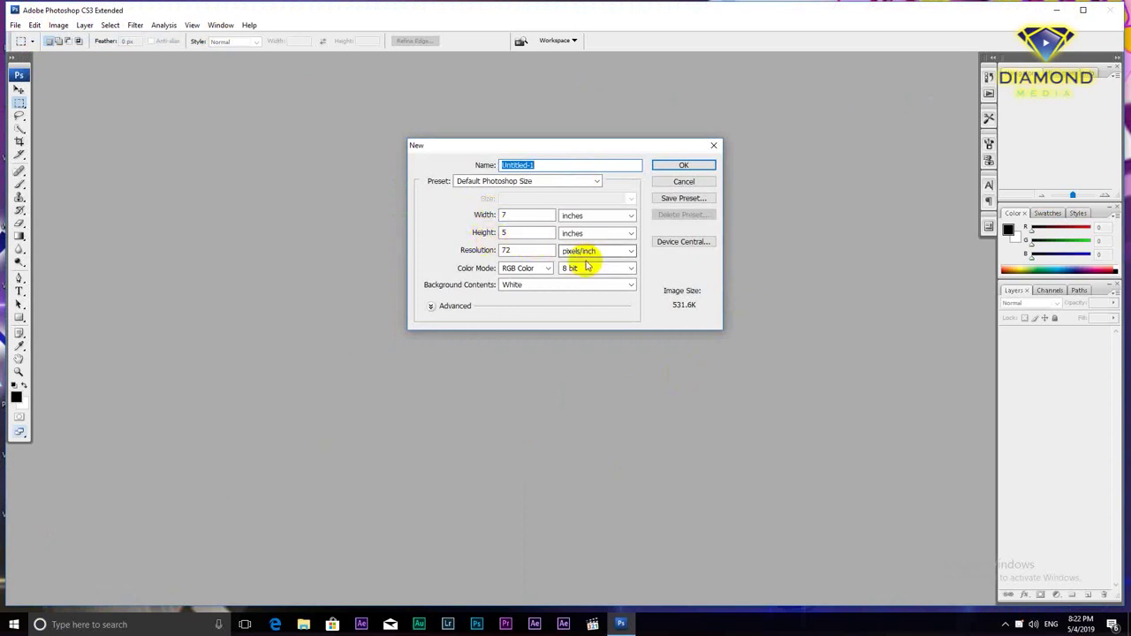
click(596, 181)
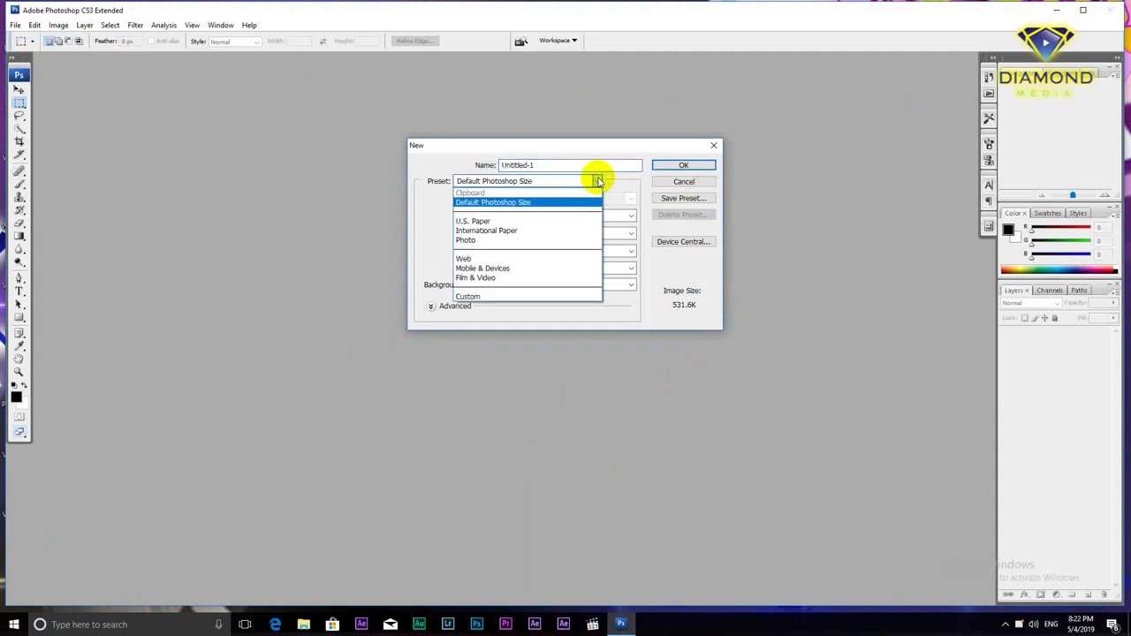
click(488, 240)
click(579, 198)
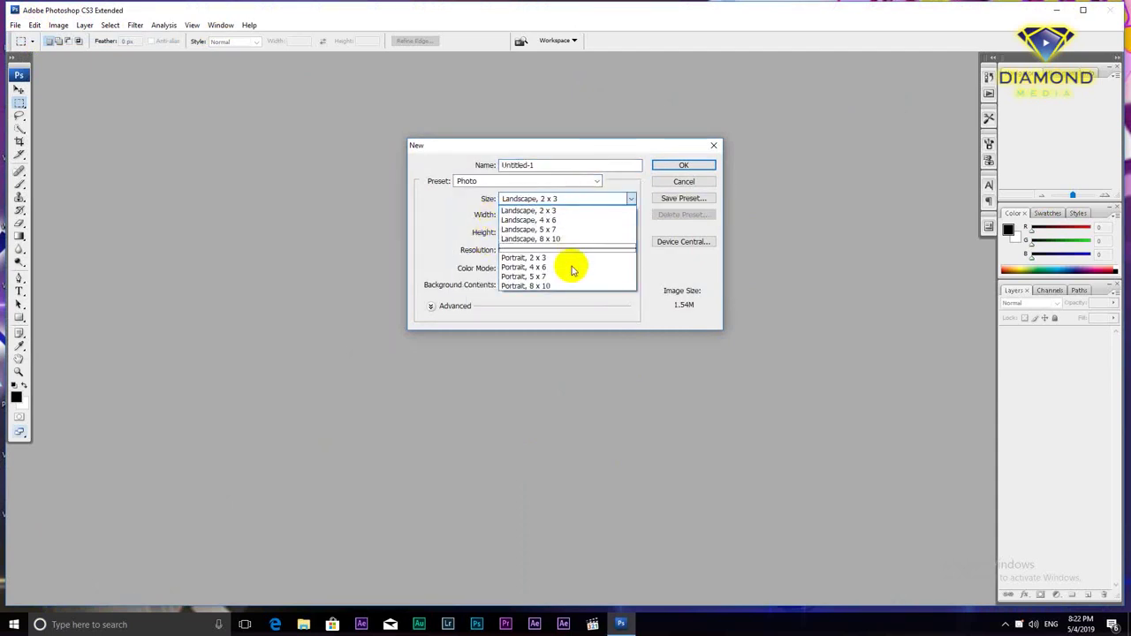
click(646, 155)
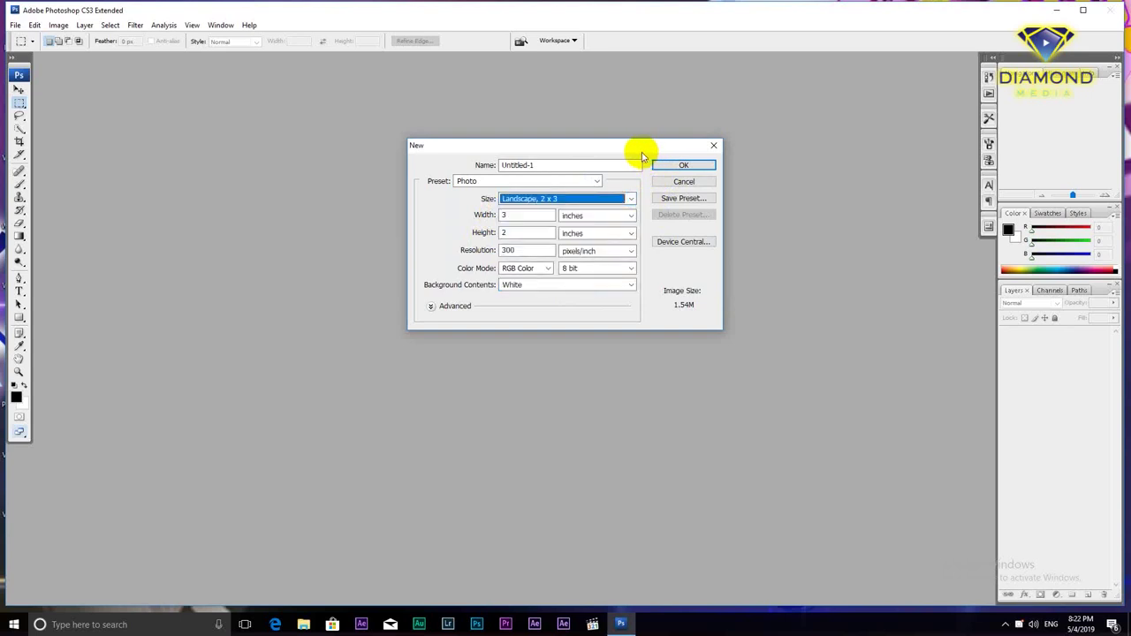
click(632, 202)
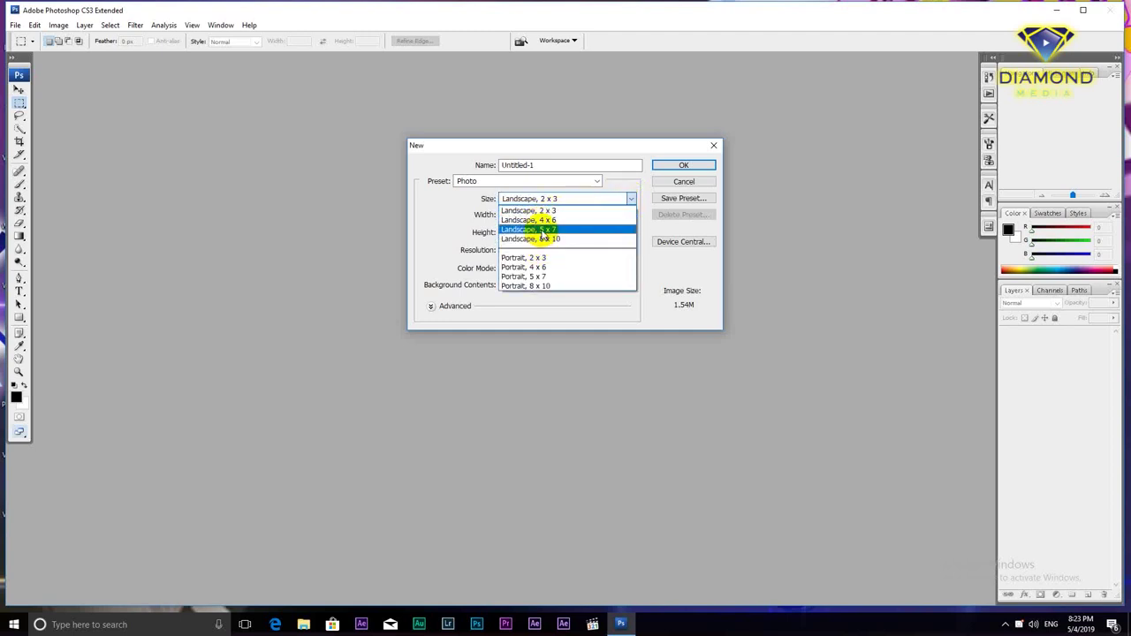
click(598, 180)
Switch the new document's preset to International Paper and examine its paper sizes.
click(598, 181)
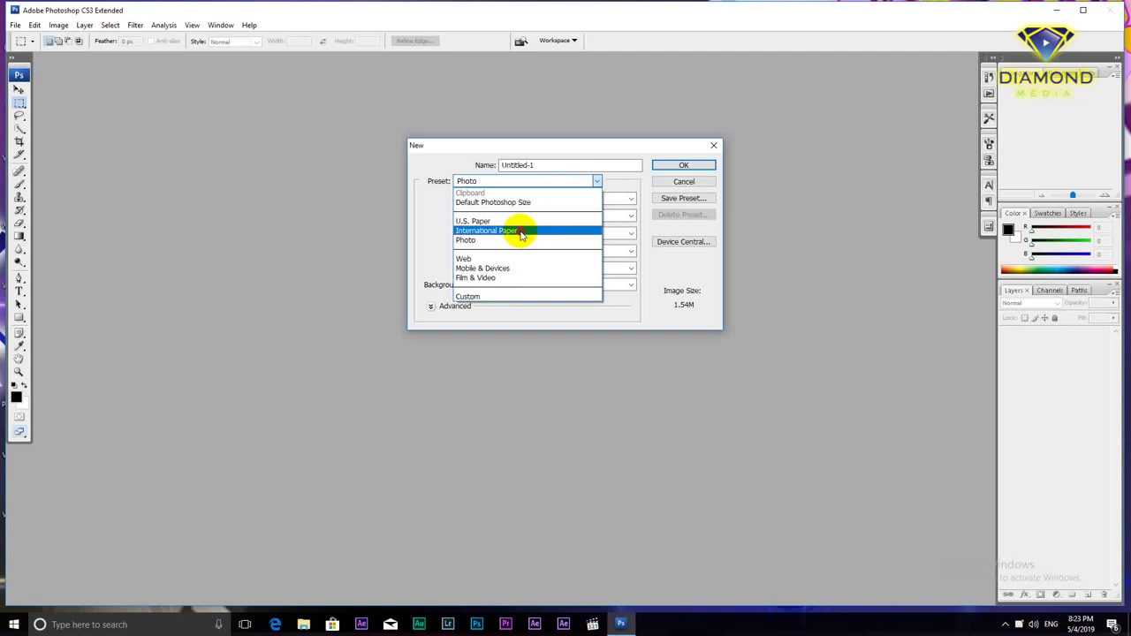
click(521, 233)
click(529, 199)
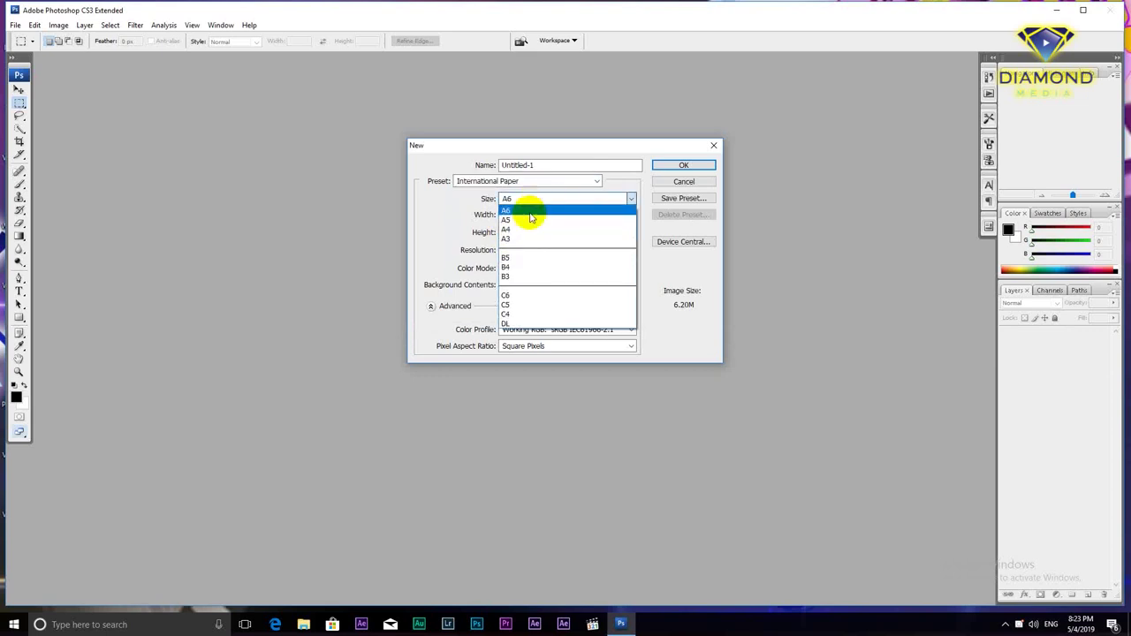
click(595, 179)
Apply the Film & Video preset to the new document and set its width unit to inches.
click(597, 182)
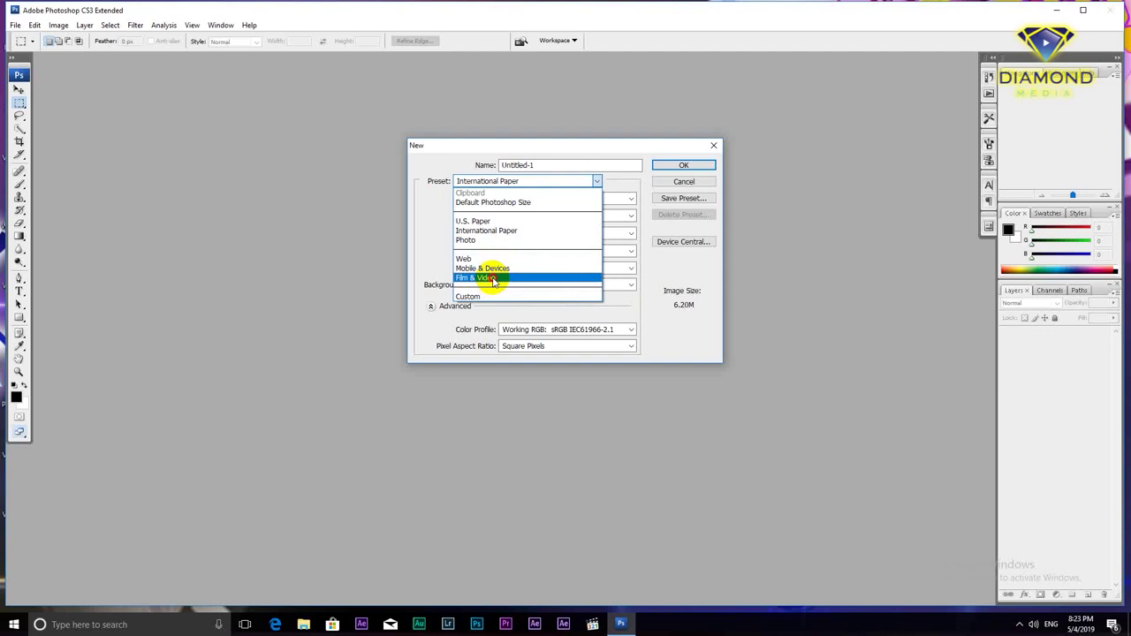
click(493, 281)
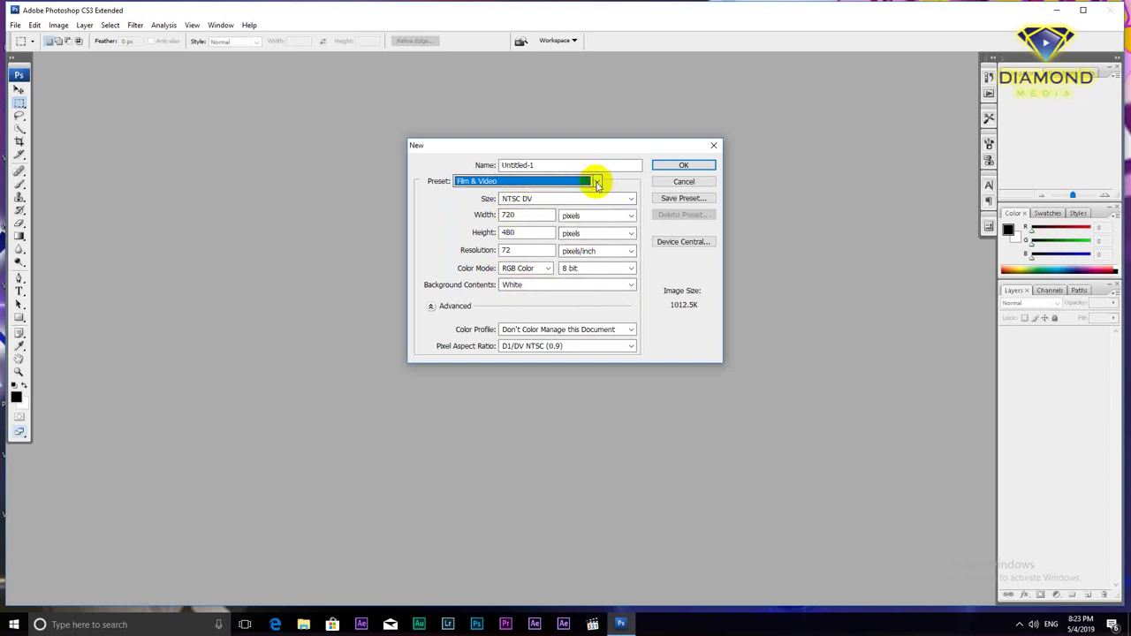
click(532, 214)
drag(532, 214, 477, 217)
click(586, 217)
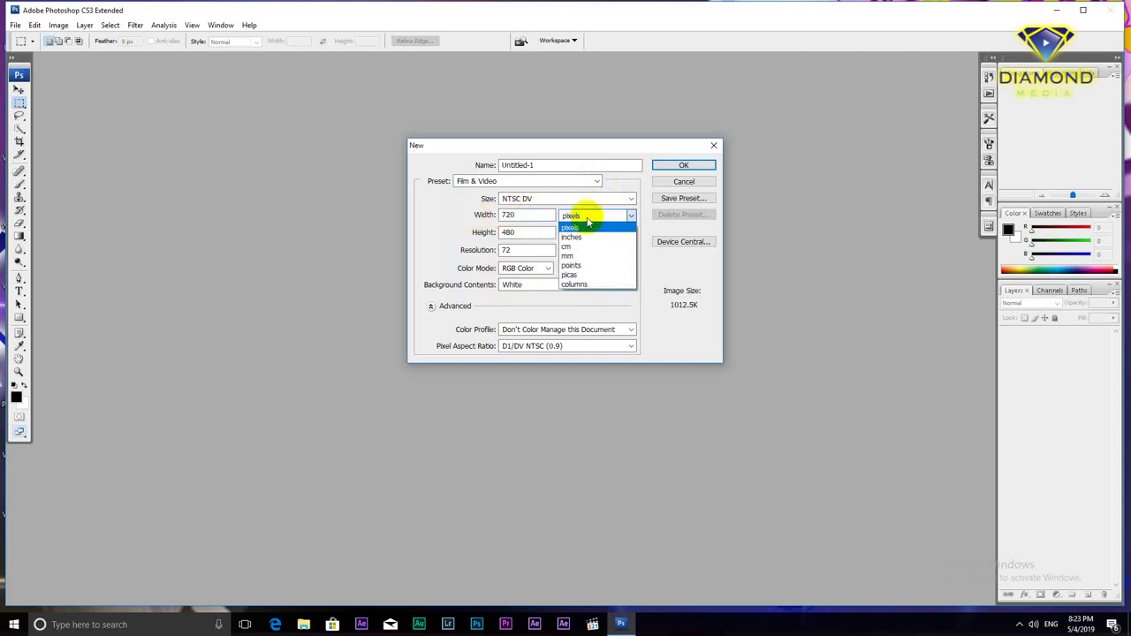
click(580, 239)
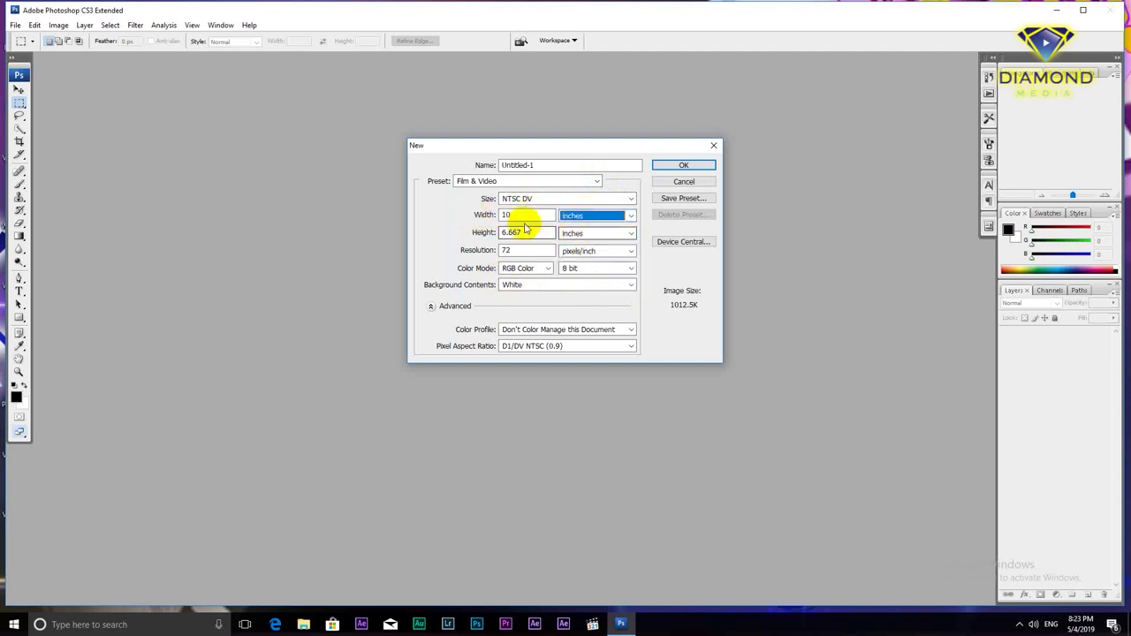
Try a new document width of 20 cm, and cancel the new document.
click(583, 216)
click(569, 247)
drag(530, 215, 434, 217)
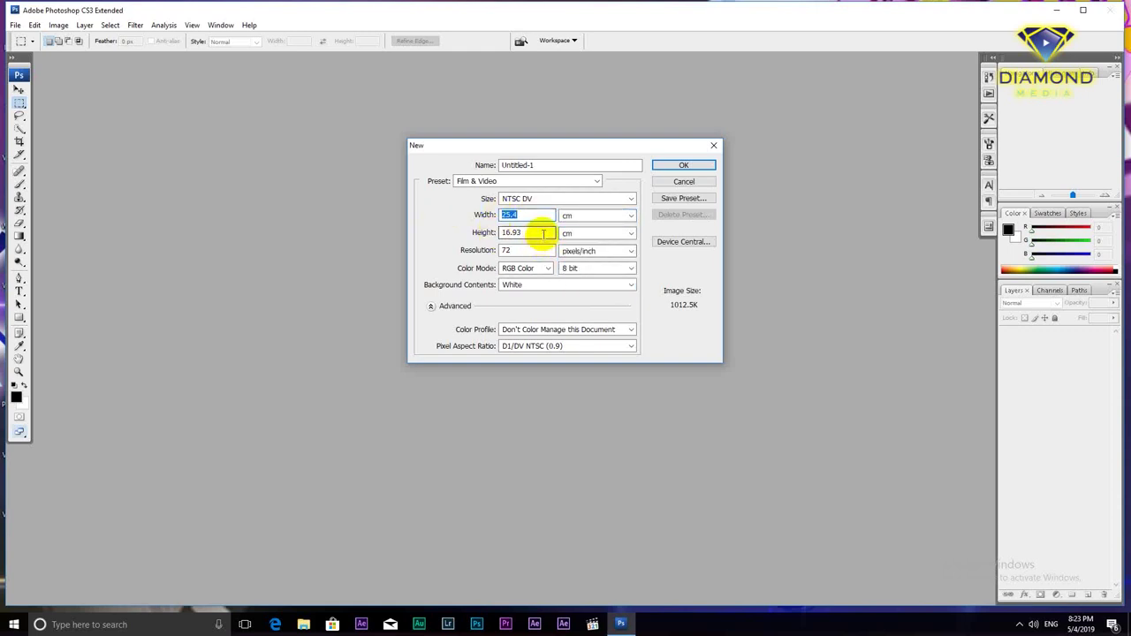
text(20)
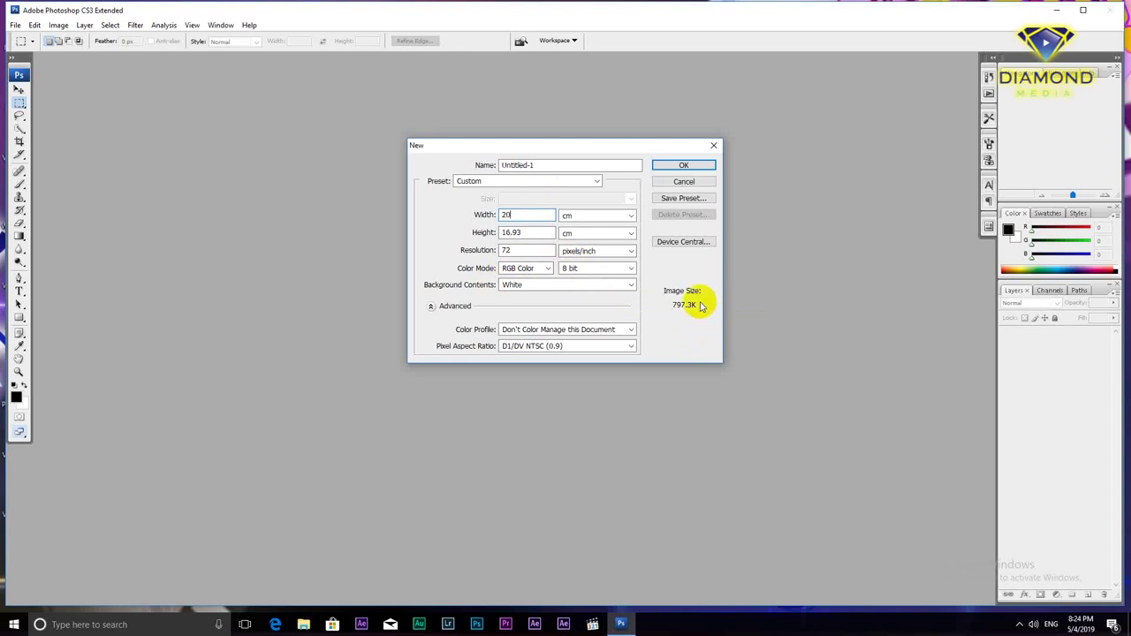
click(707, 182)
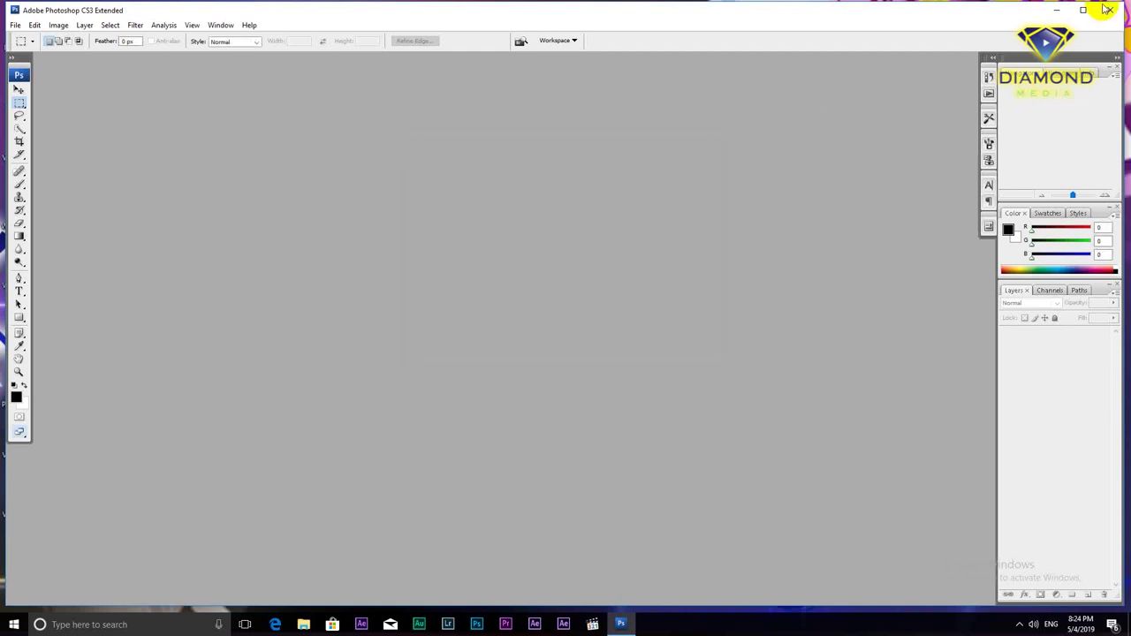
Close Photoshop CS3 and start creating a new document in the newer Photoshop.
click(1113, 9)
click(476, 624)
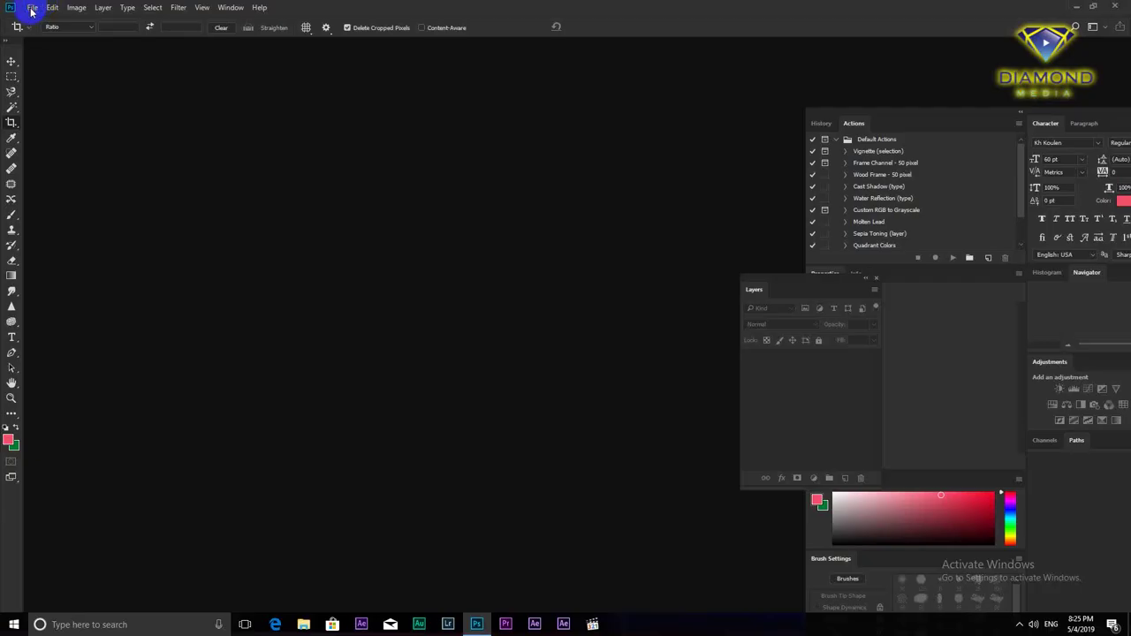
click(33, 8)
click(33, 10)
click(32, 9)
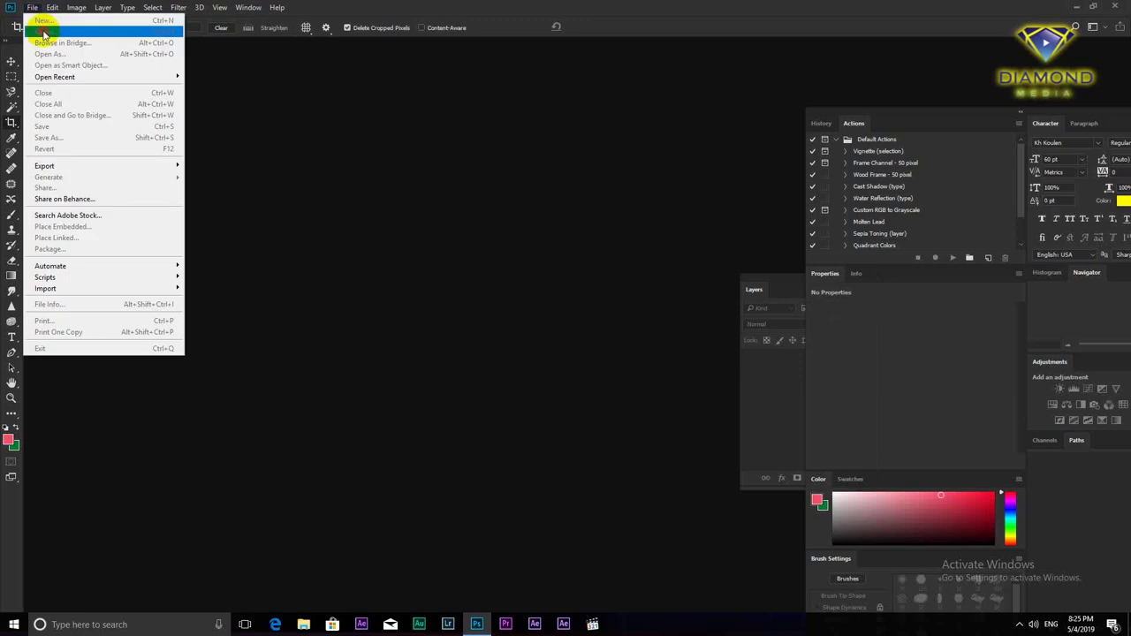
click(33, 8)
click(33, 9)
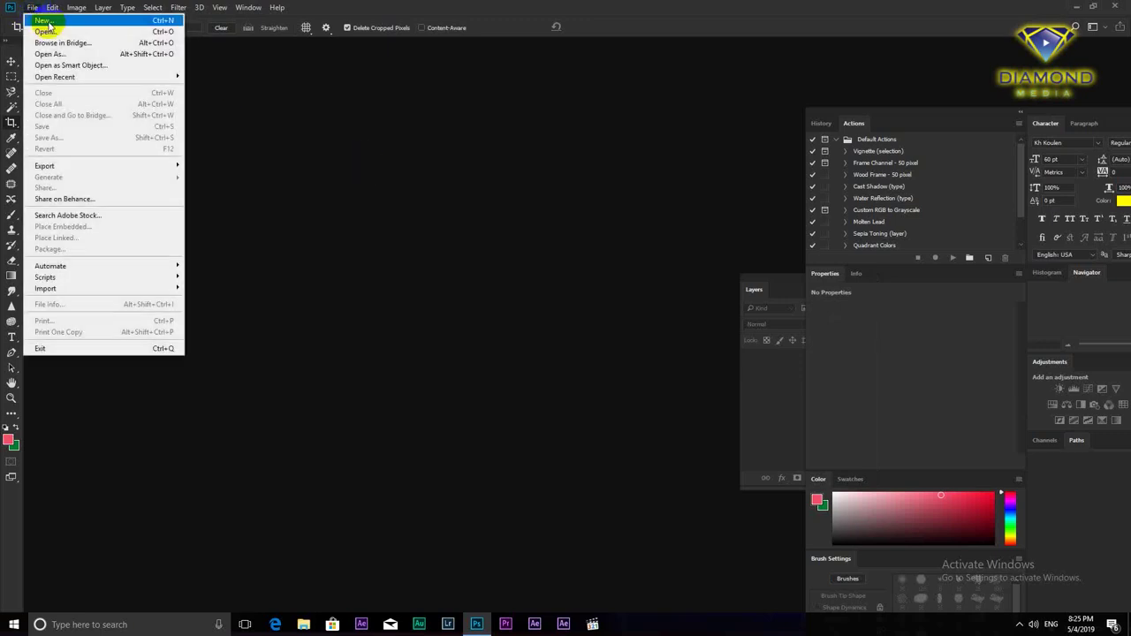
click(39, 19)
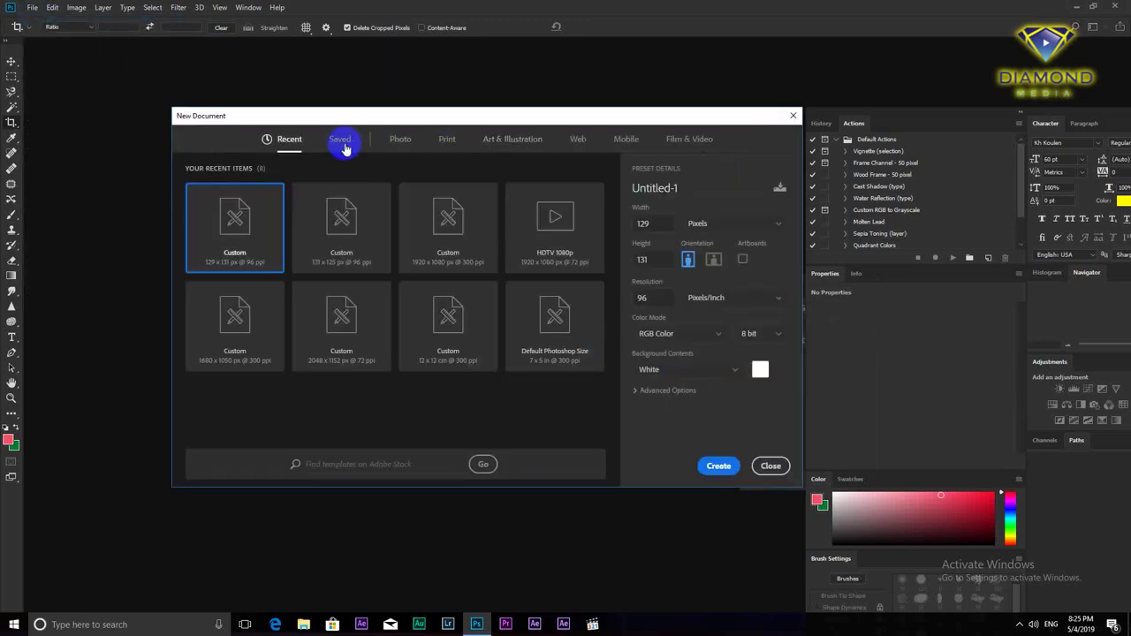
Browse the Photo, Art & Illustration and Web document presets, and switch to the Mobile presets.
click(407, 141)
click(528, 138)
click(580, 139)
click(627, 142)
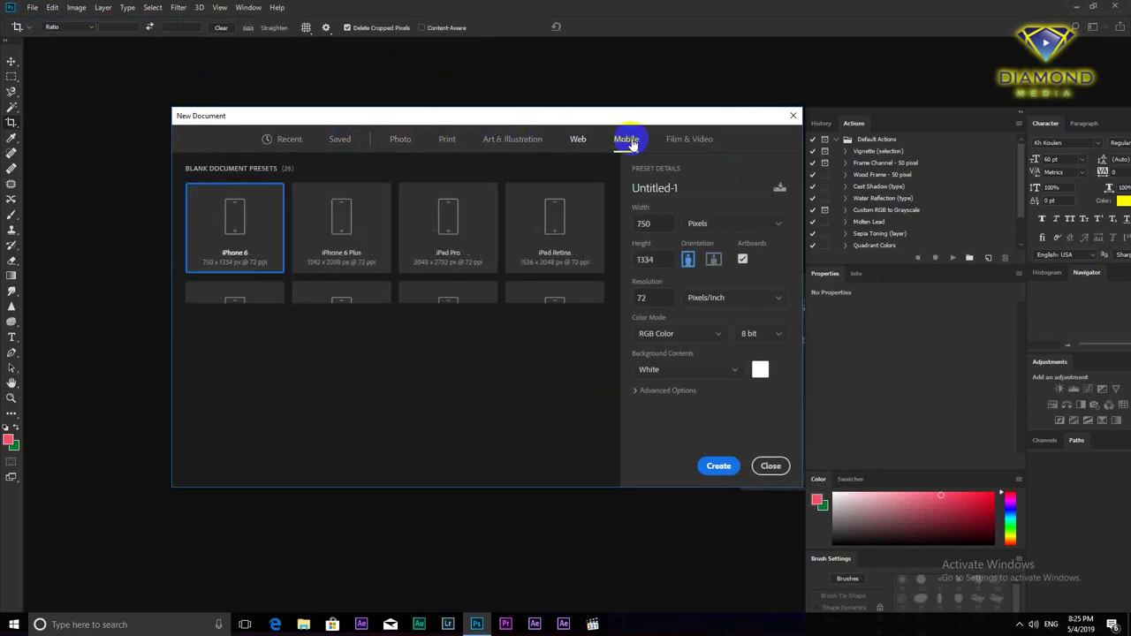
drag(439, 113, 416, 109)
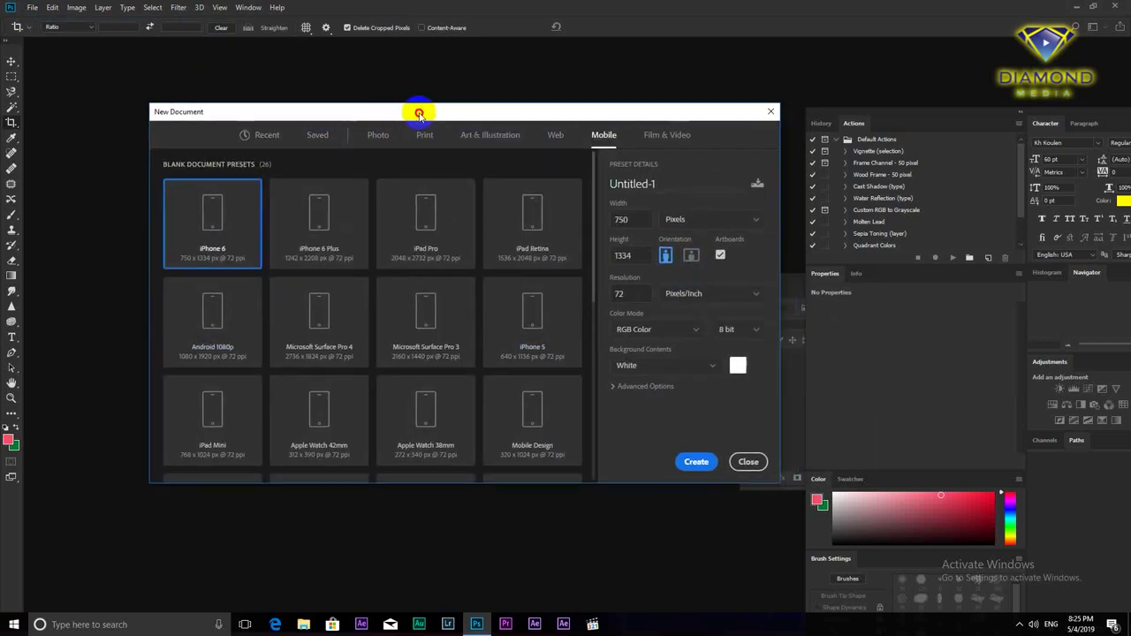
mouse_move(588, 172)
mouse_down()
mouse_move(583, 321)
mouse_move(586, 215)
mouse_move(605, 179)
mouse_up()
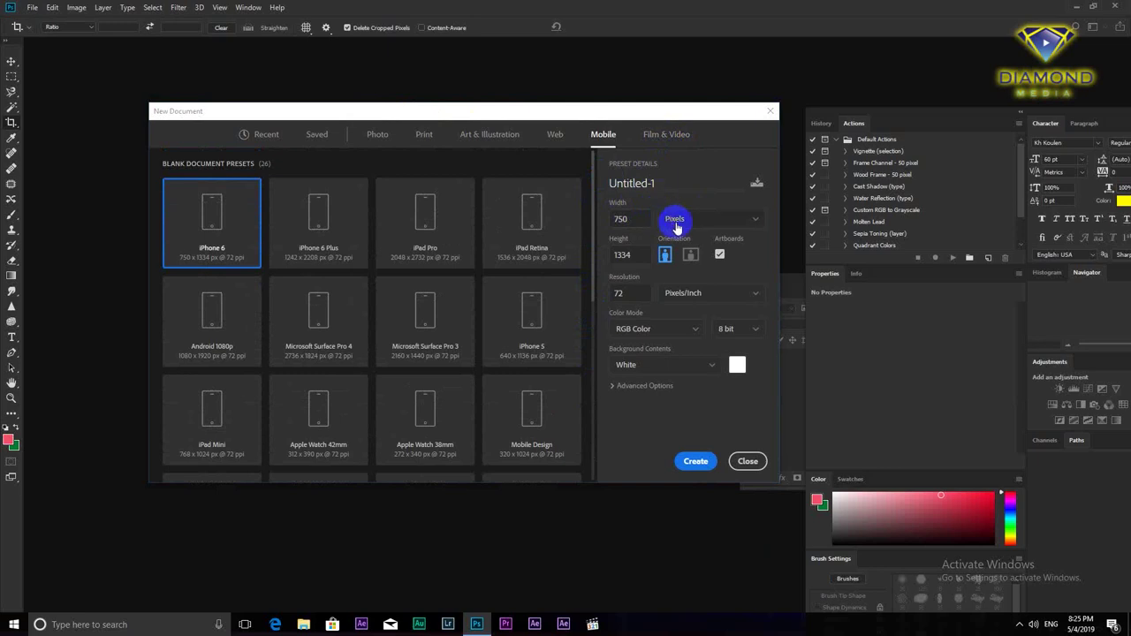
Change the new document's size unit to Centimeters and set its width to 100.
click(714, 176)
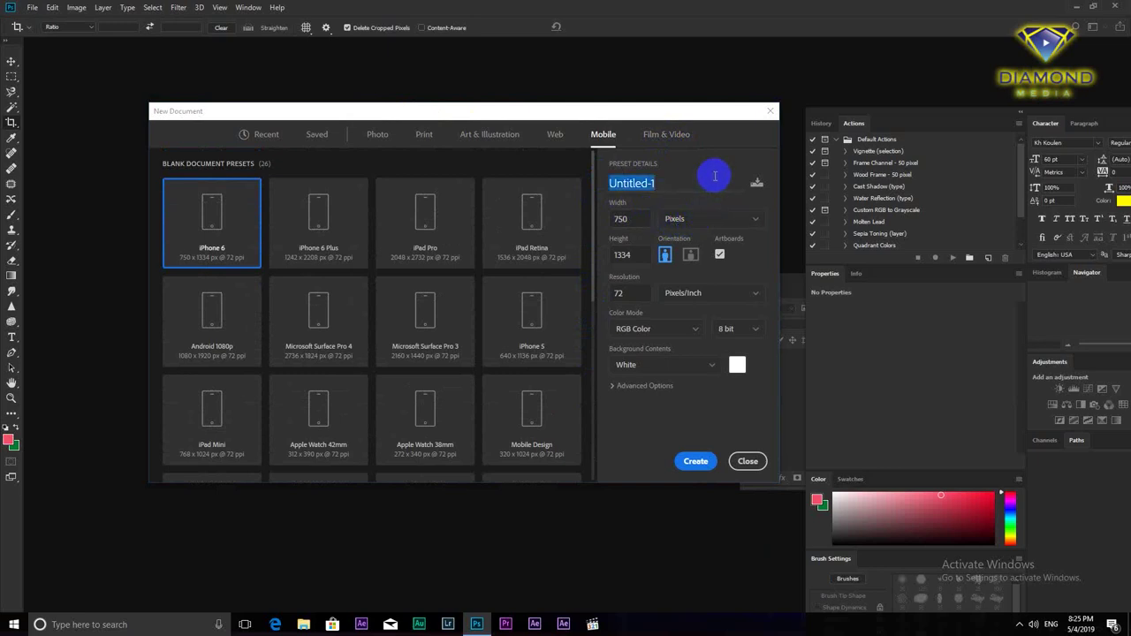
double_click(618, 220)
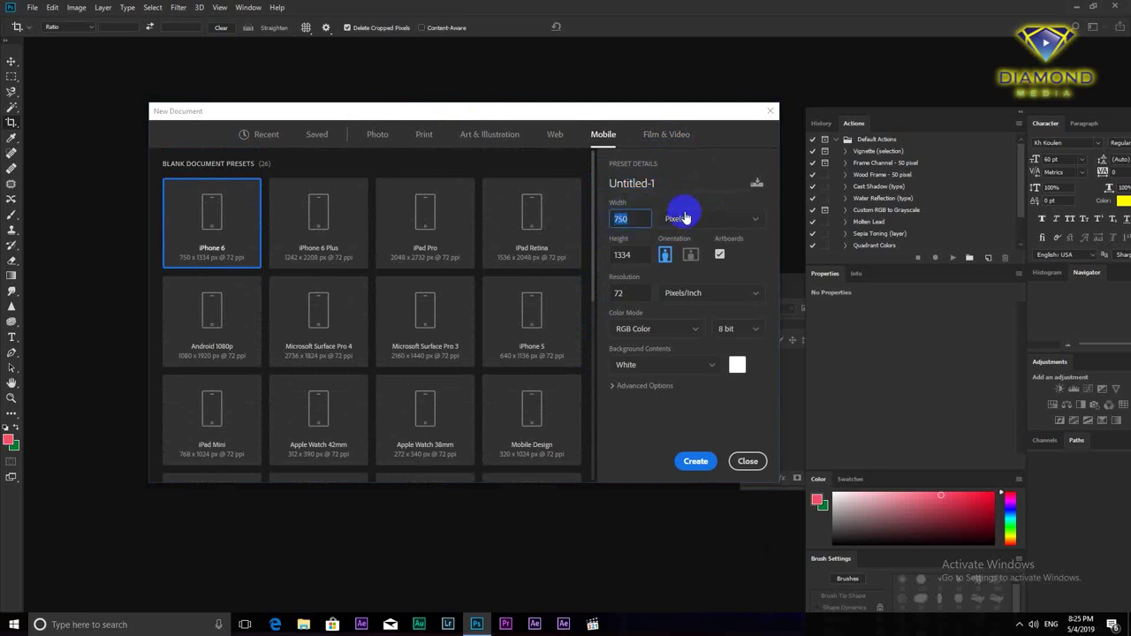
drag(720, 121, 739, 152)
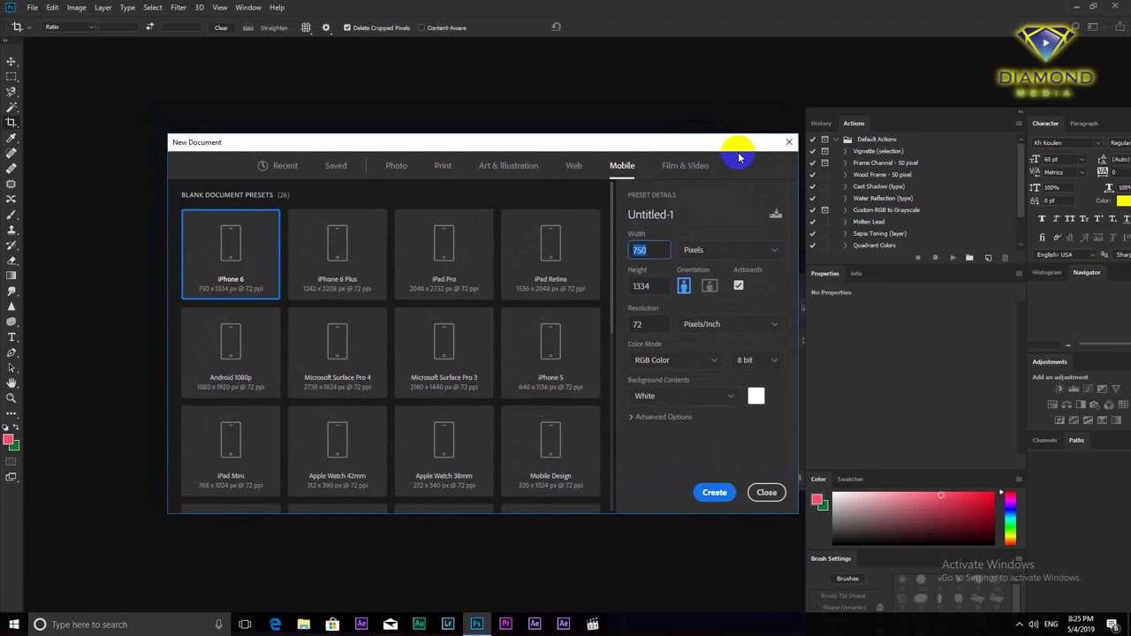
click(717, 250)
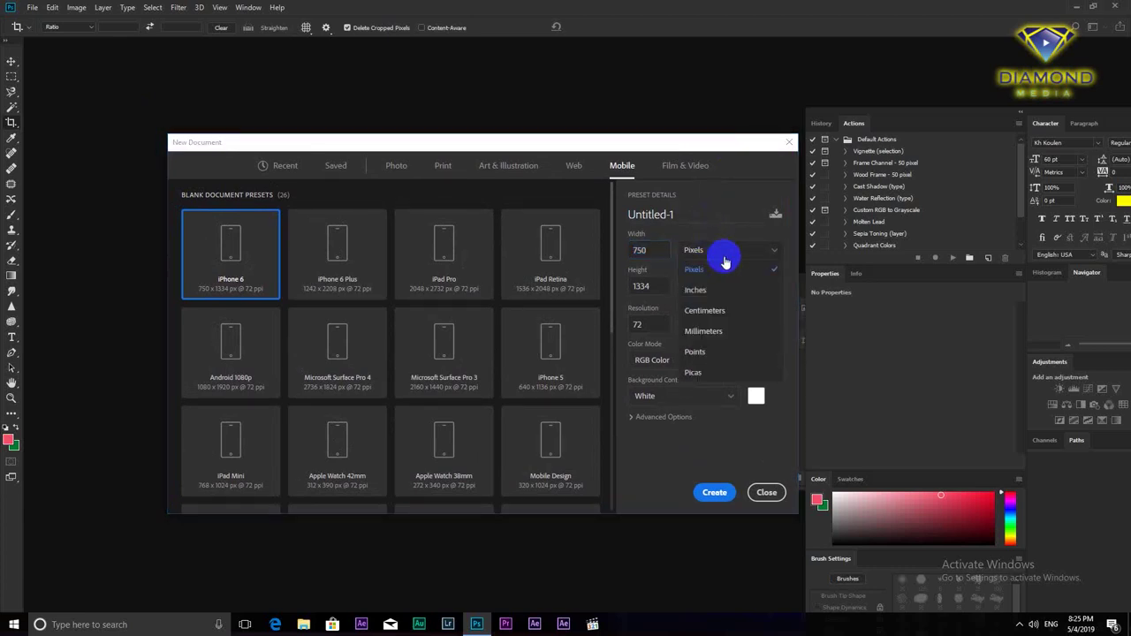
click(706, 312)
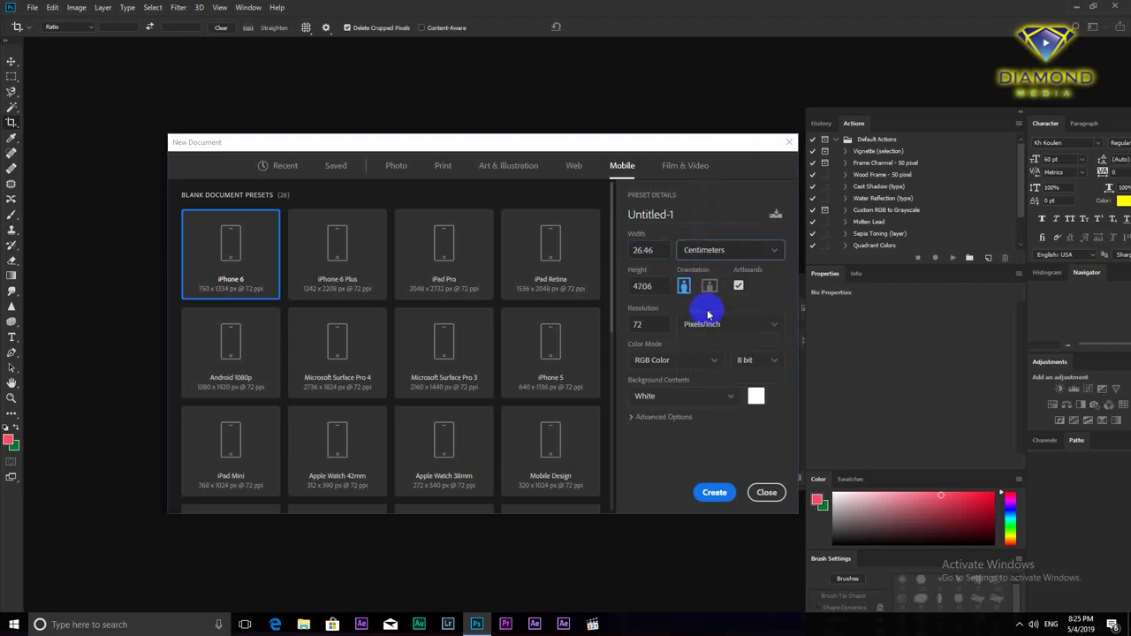
click(664, 250)
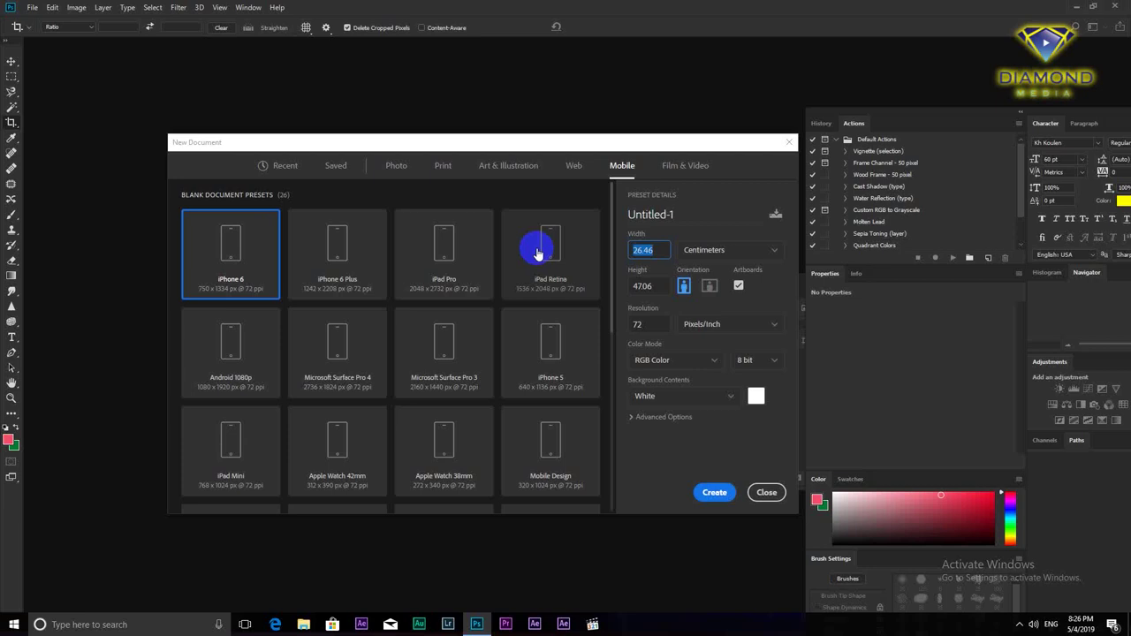
text(100)
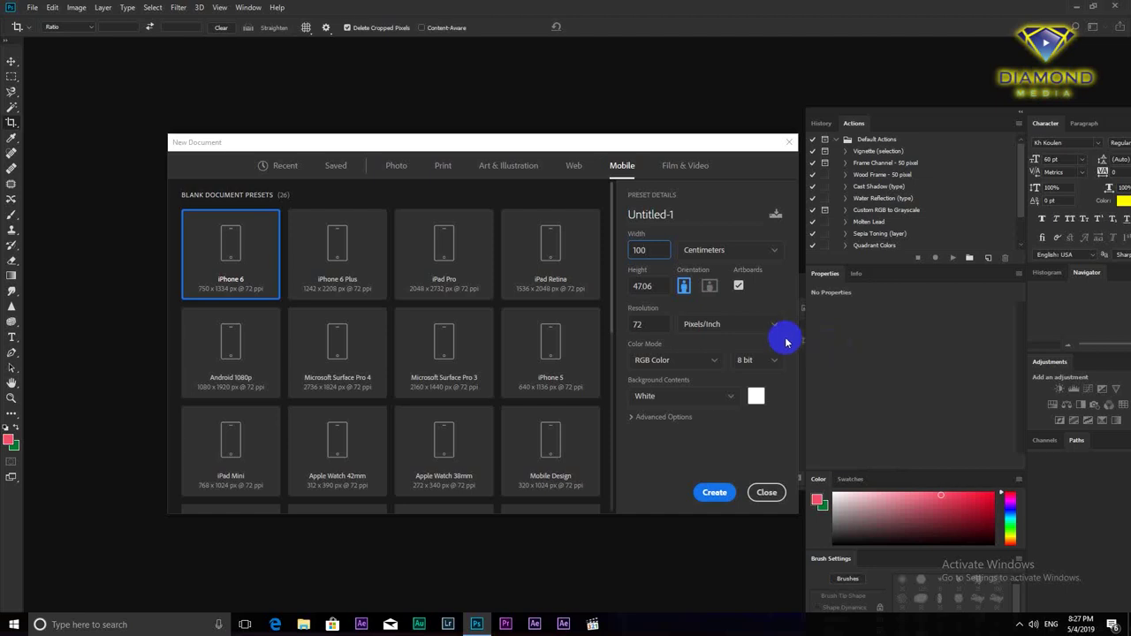
Set the new document's width and height to 12 cm each, with portrait orientation.
drag(722, 112, 716, 160)
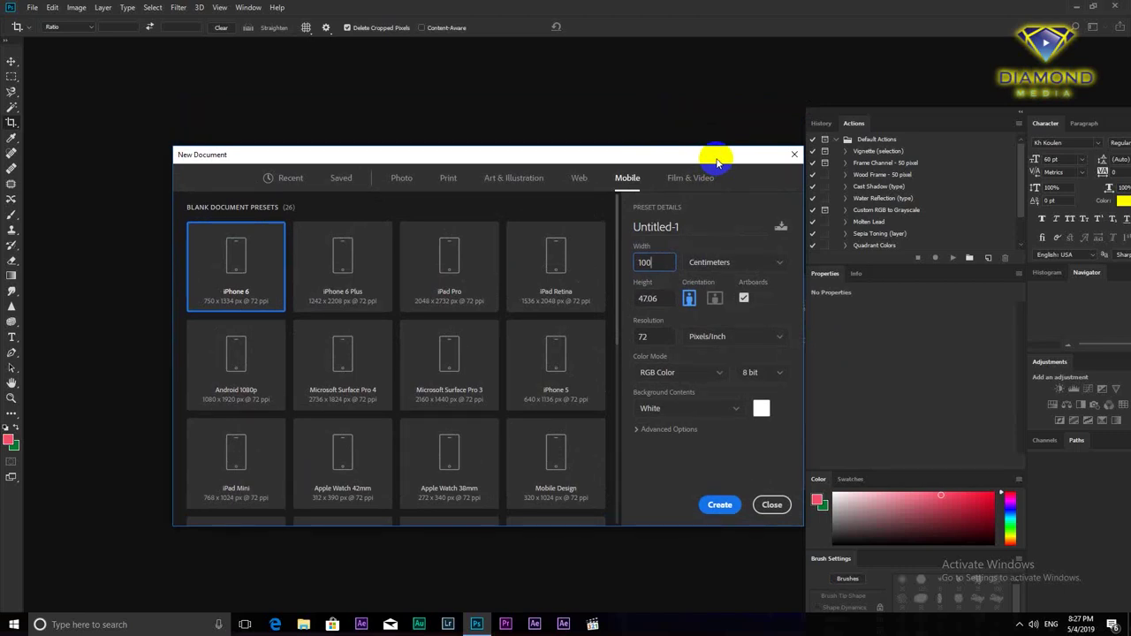
double_click(662, 259)
text(12)
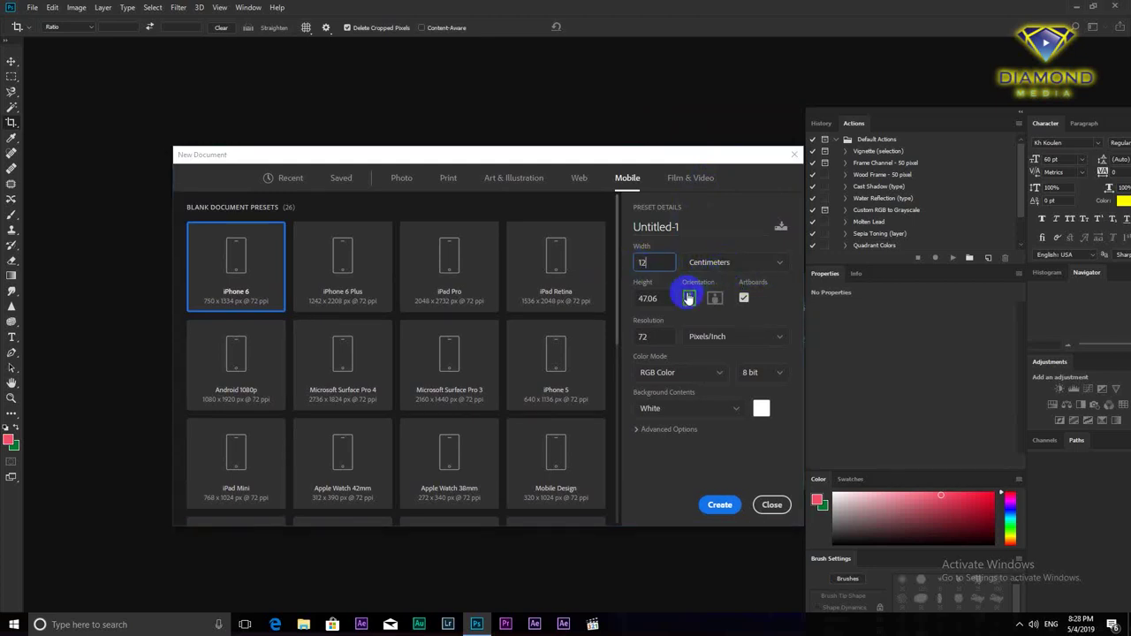
key(Tab)
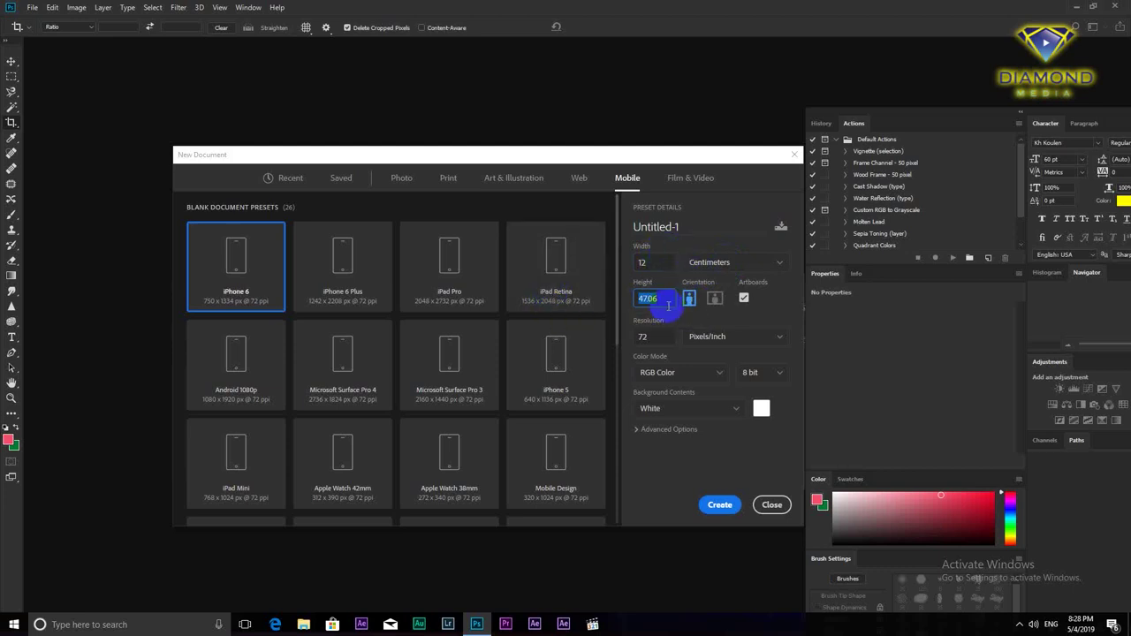
text(12)
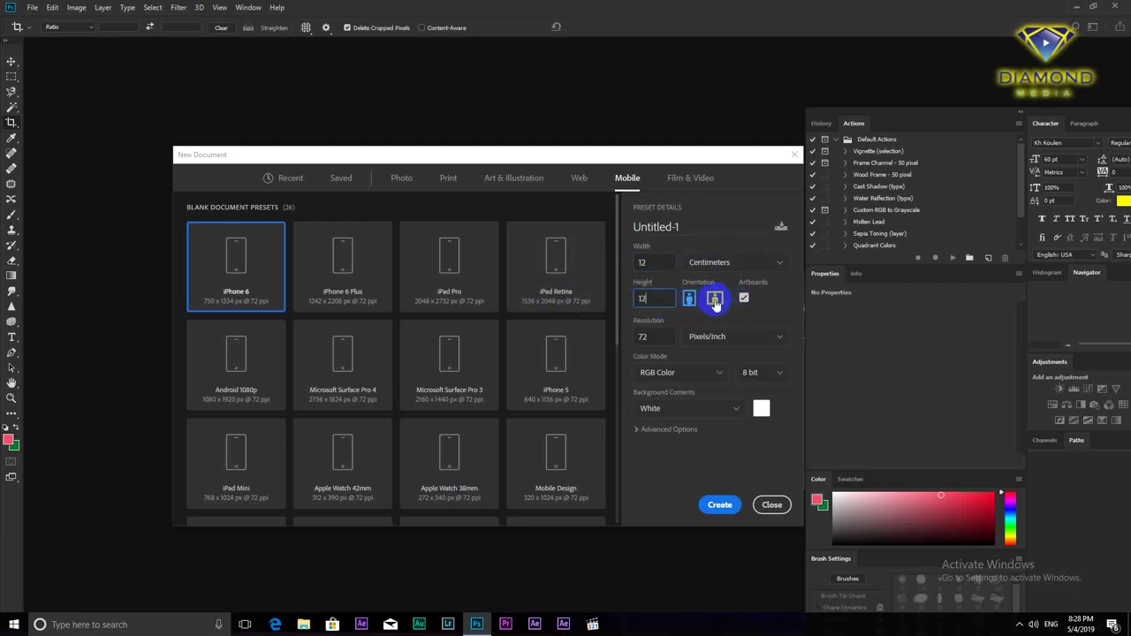
click(688, 298)
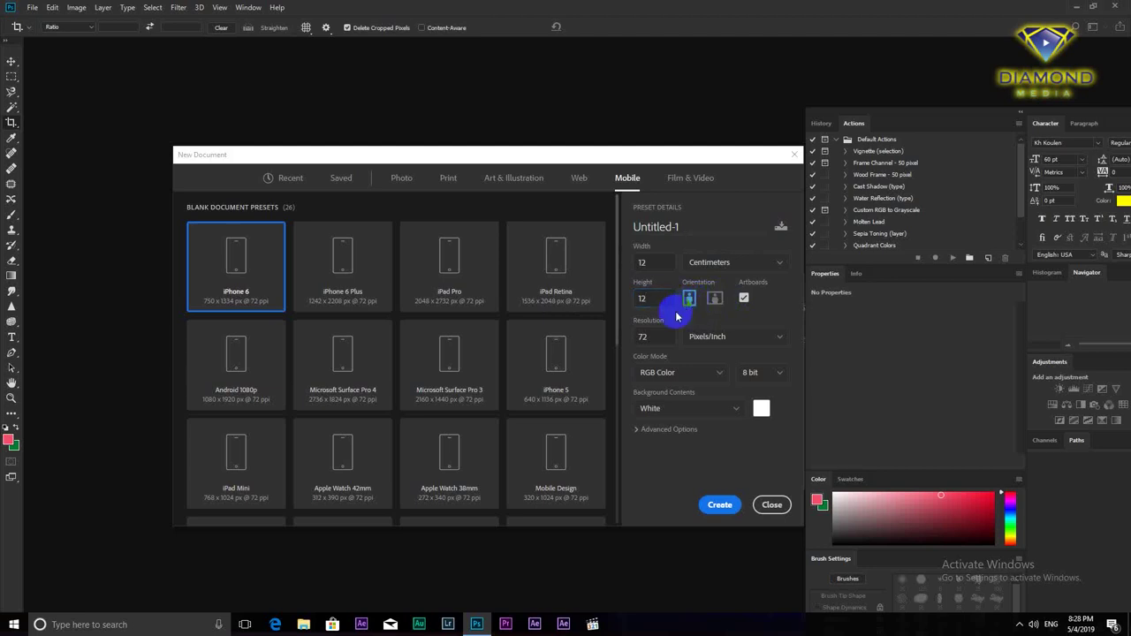
Set the new document's resolution to 300 pixels/inch.
click(653, 264)
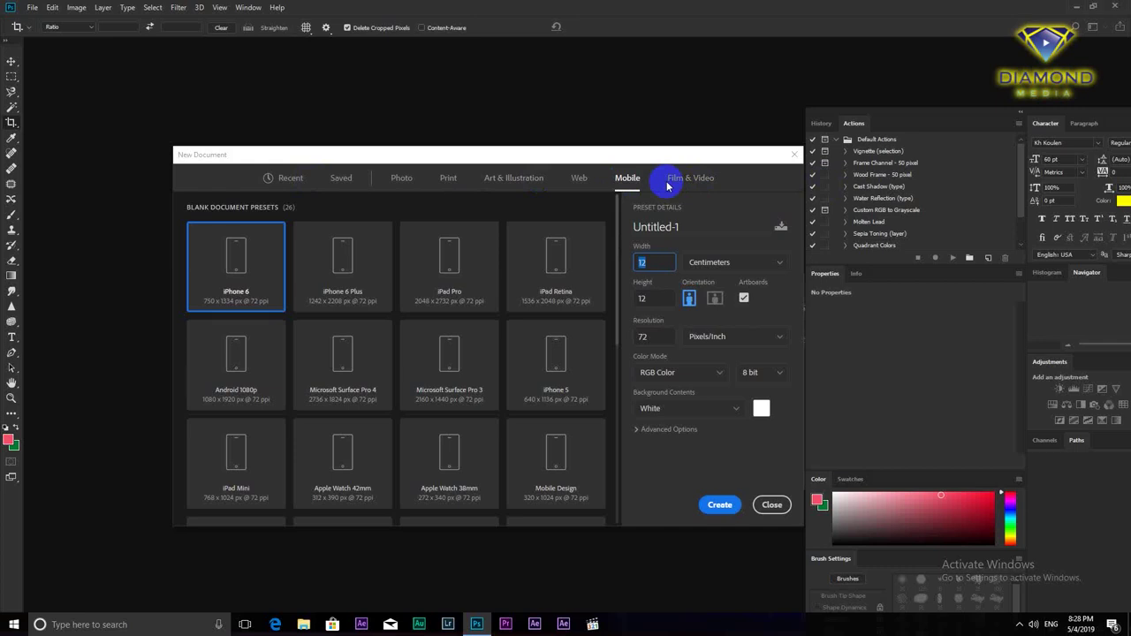
double_click(657, 265)
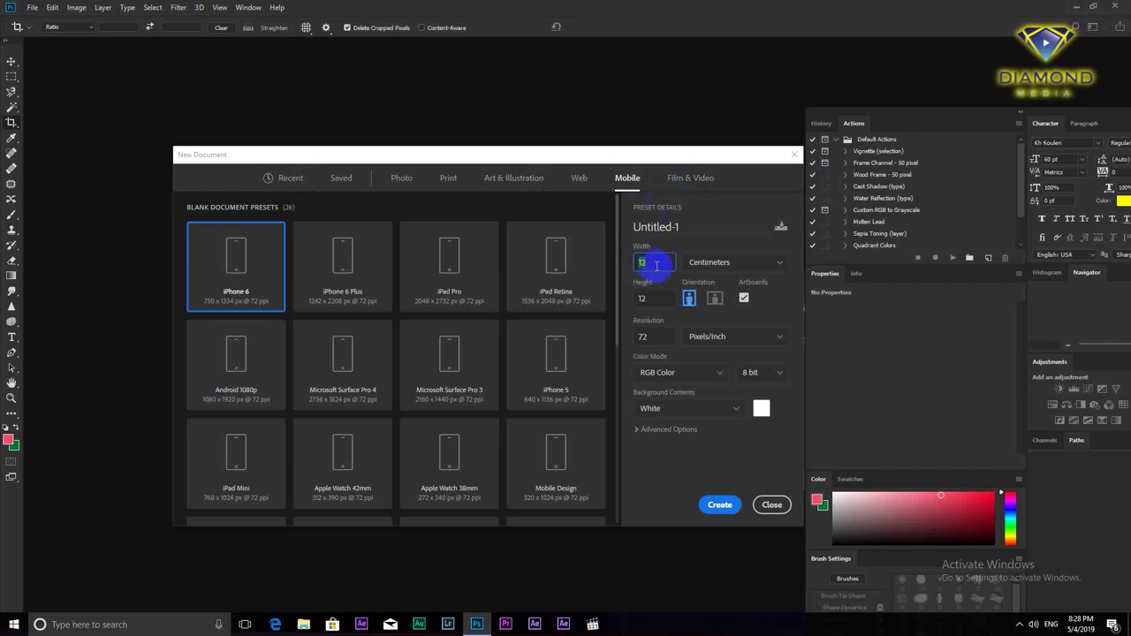
double_click(661, 333)
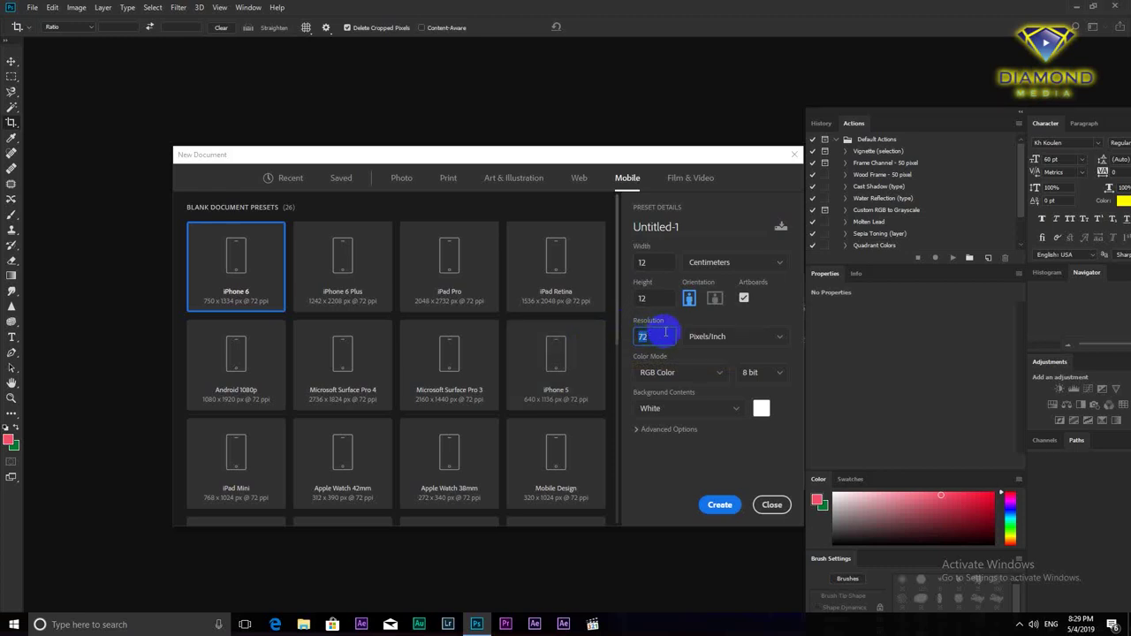
text(300)
double_click(667, 258)
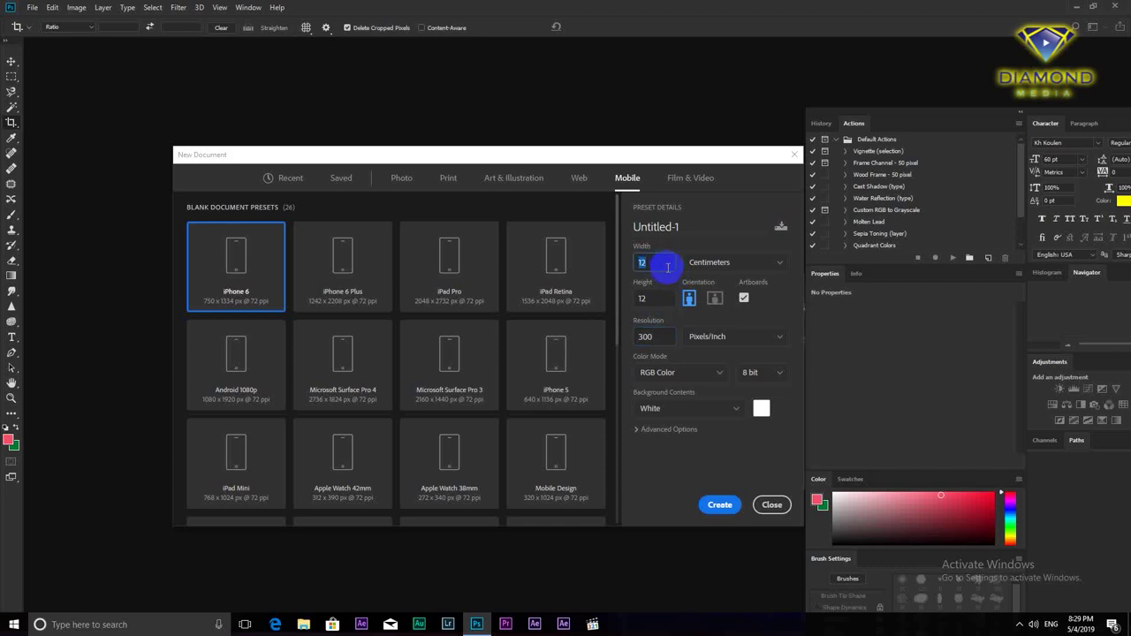
double_click(659, 336)
click(661, 337)
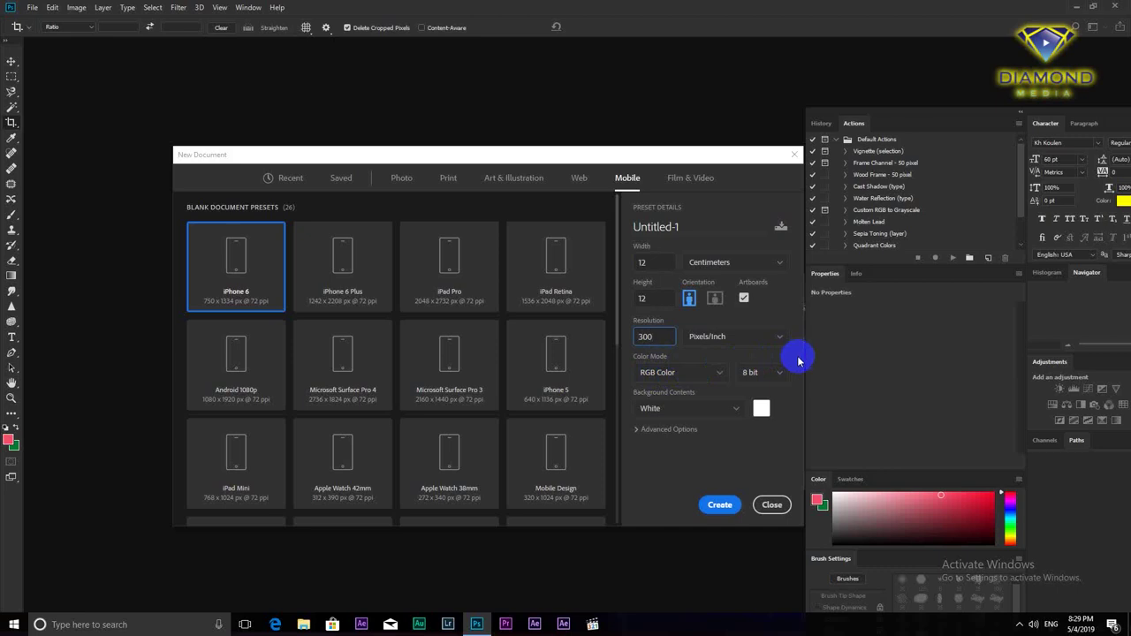
Examine the new document's color mode, background contents and background color choices, and expand its advanced options.
click(719, 373)
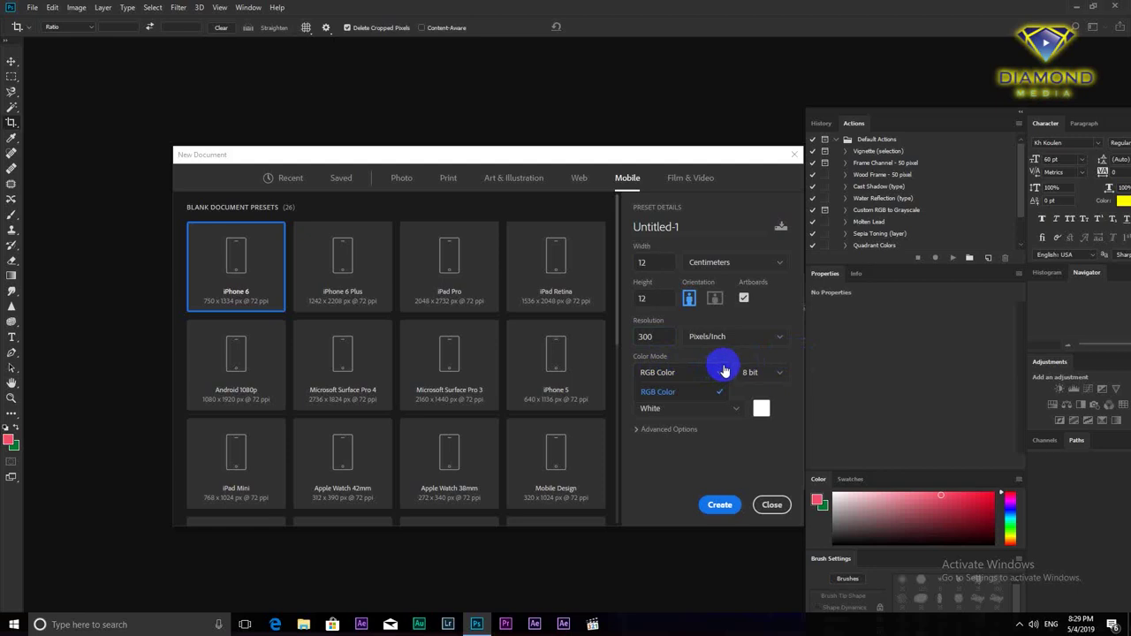
click(802, 327)
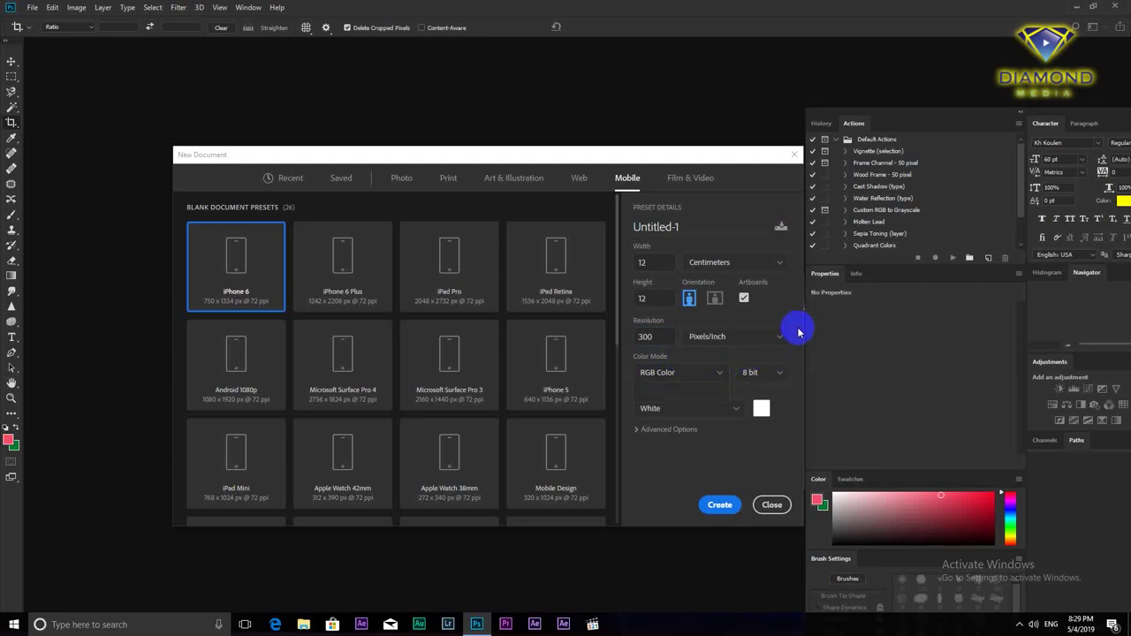
click(724, 371)
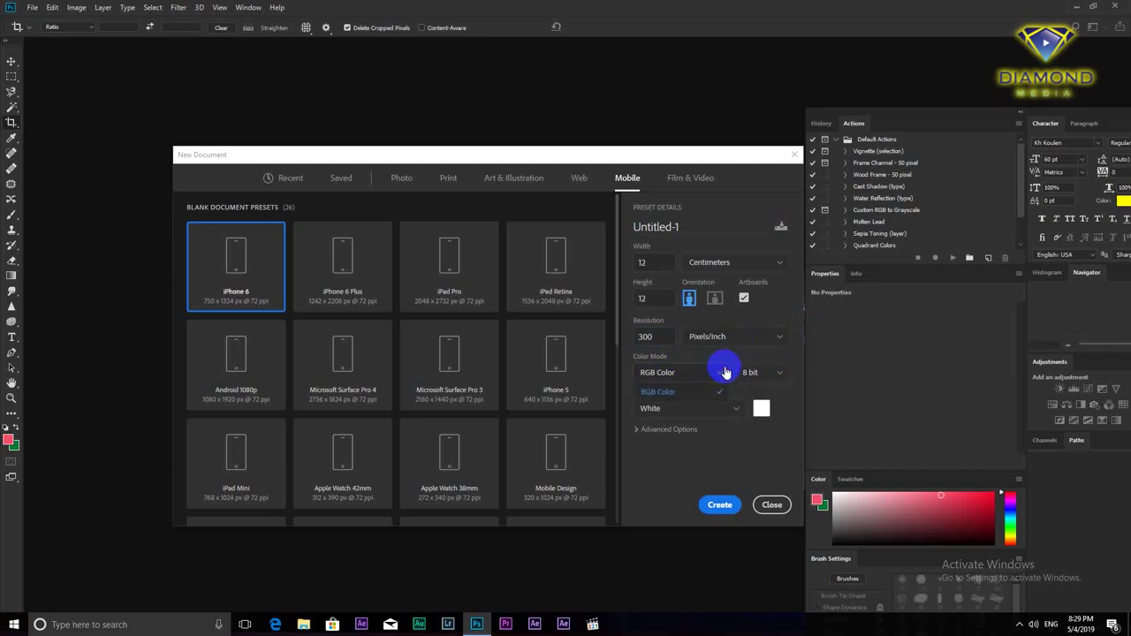
click(795, 329)
click(727, 408)
click(789, 305)
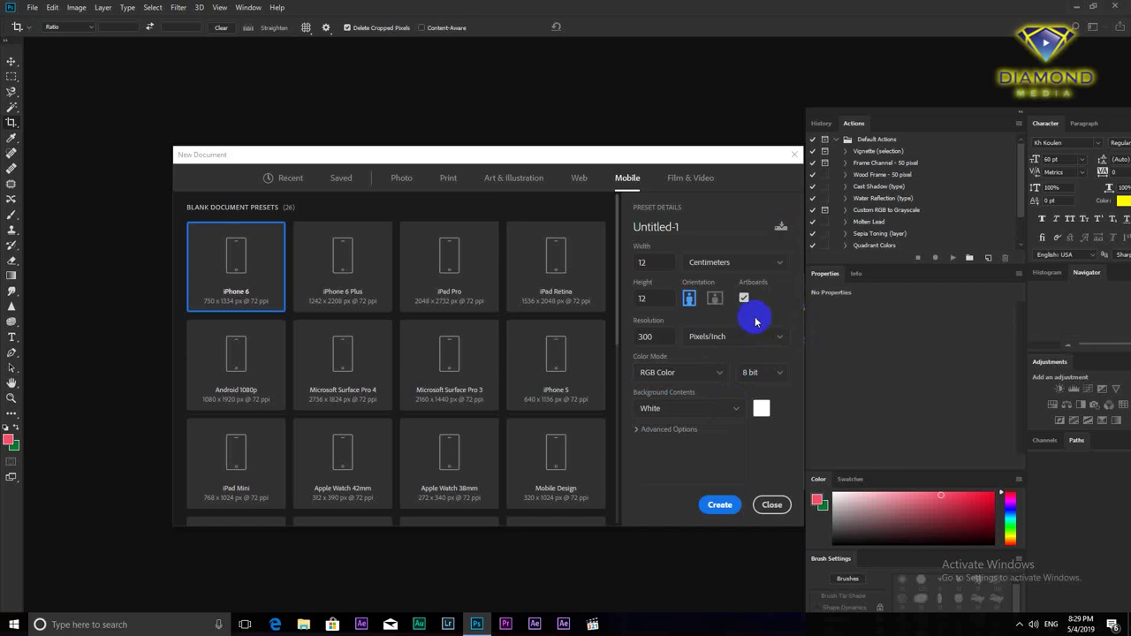
click(656, 414)
click(665, 412)
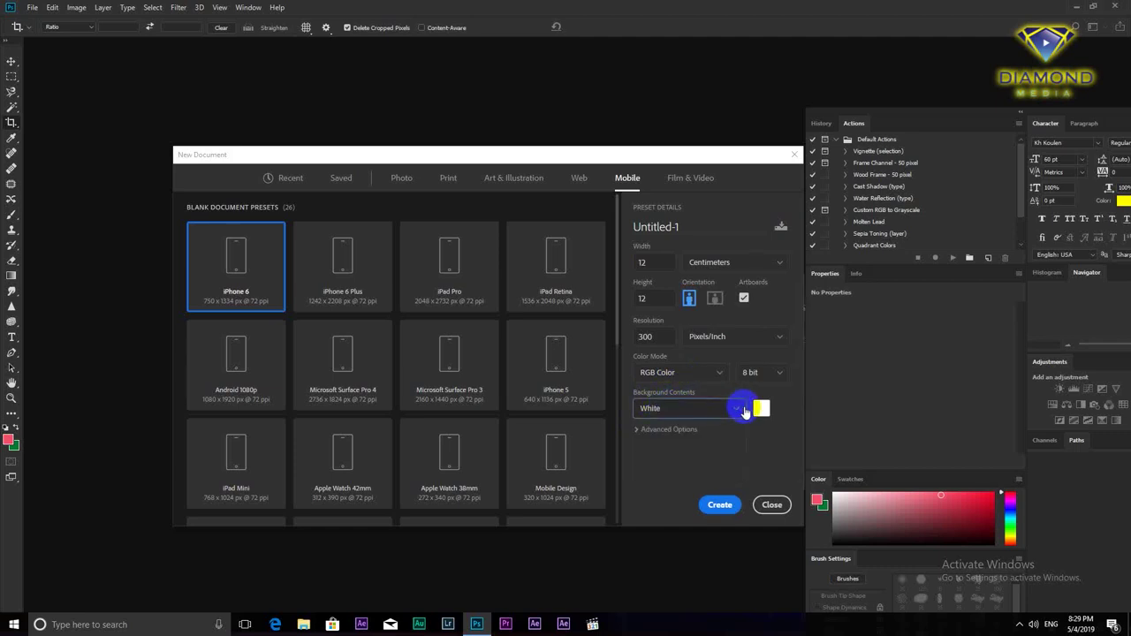
click(764, 408)
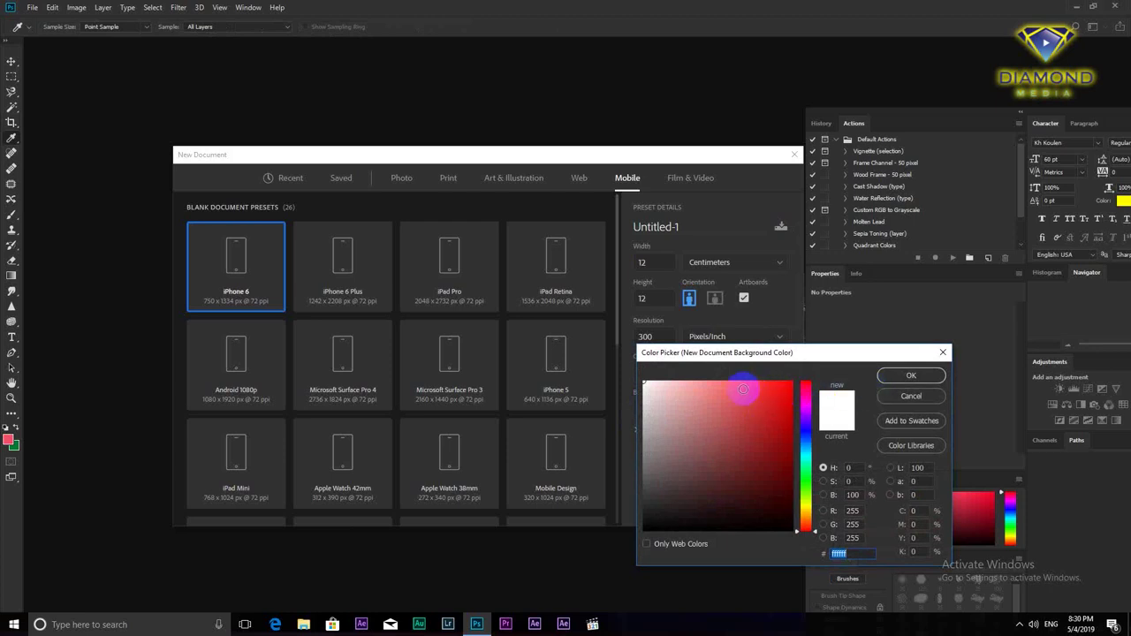
click(888, 397)
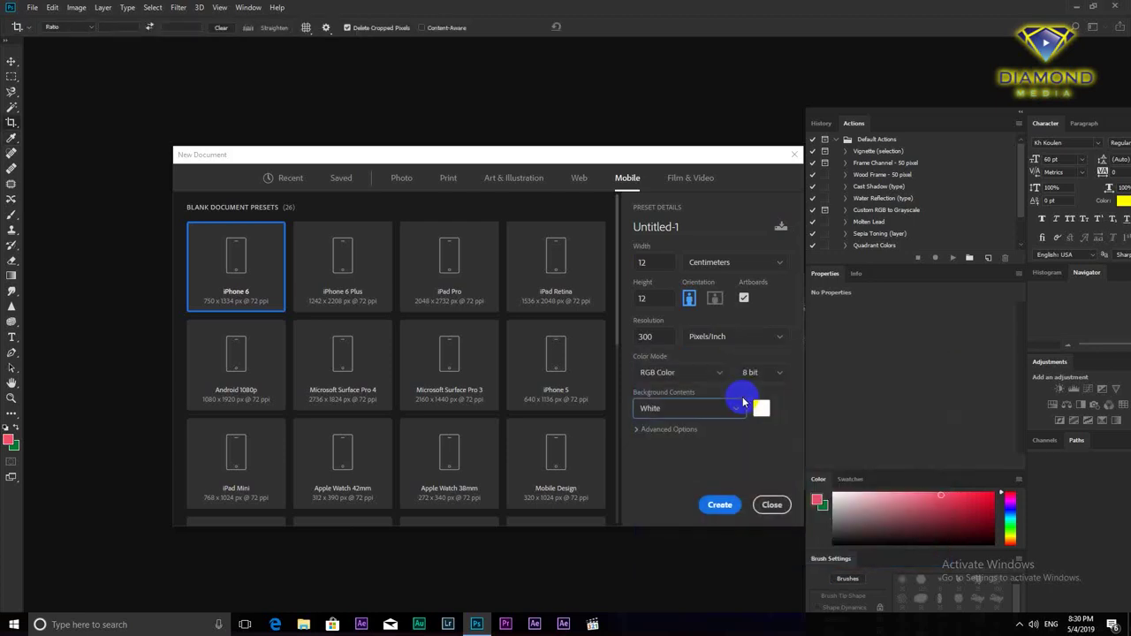
click(636, 429)
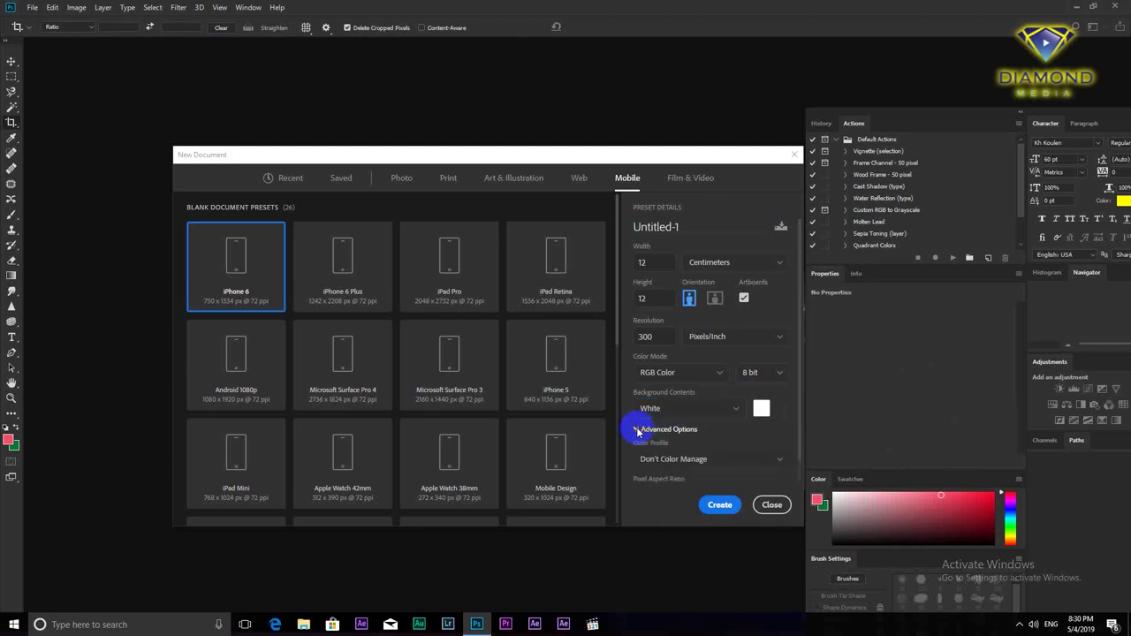
Review the colour profile choices, keep Don't Color Manage, collapse the advanced options and create the 12 × 12 cm document.
click(703, 457)
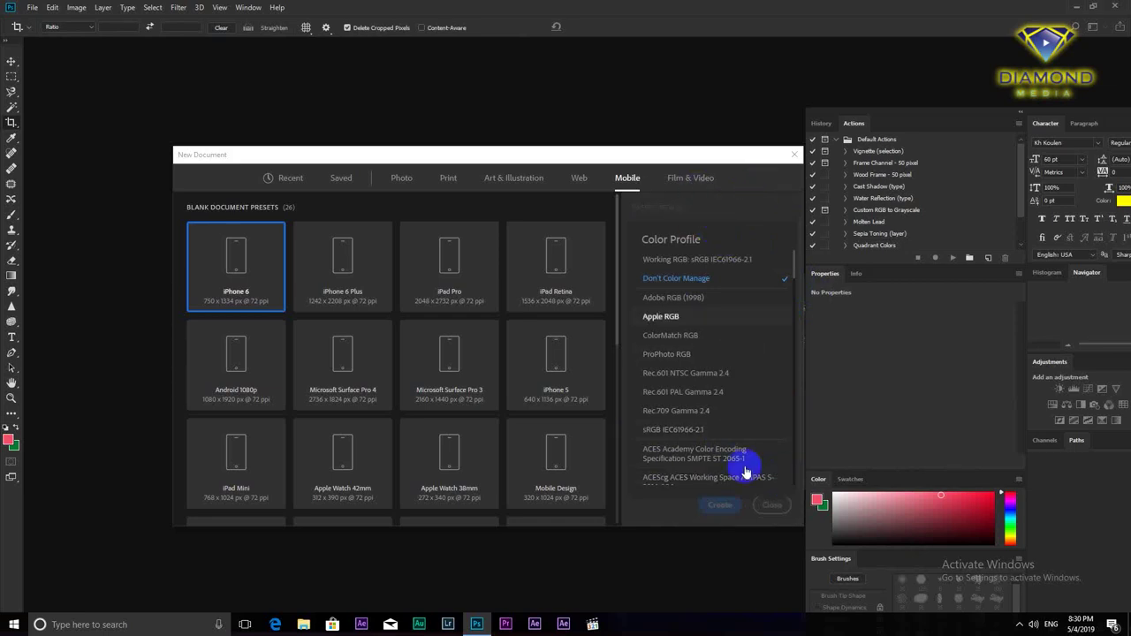
click(762, 283)
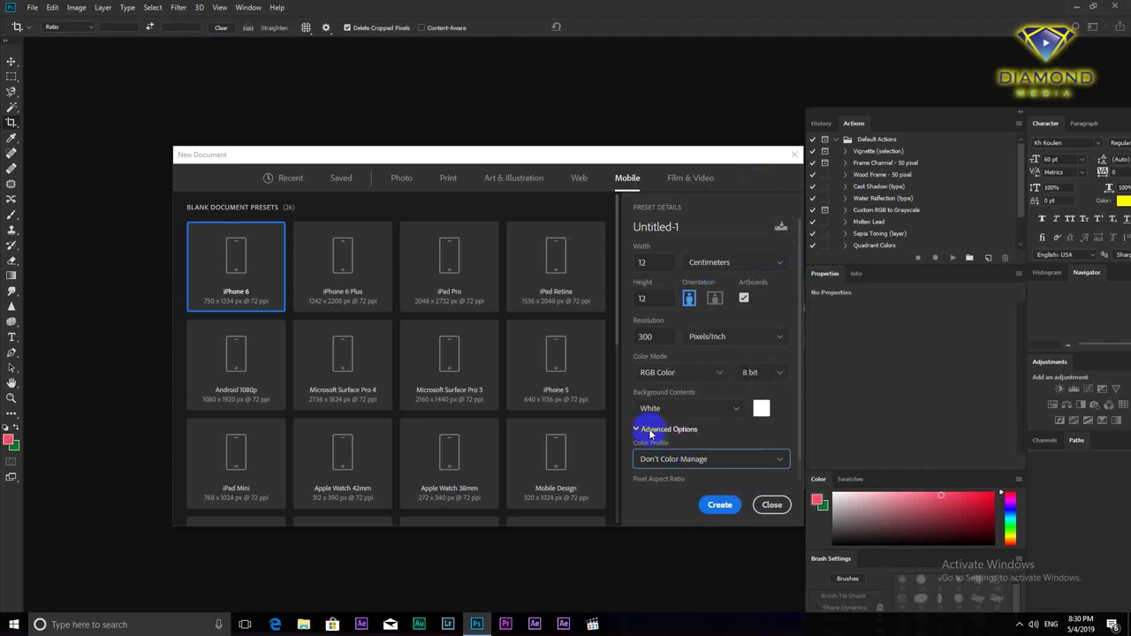
click(651, 430)
click(719, 509)
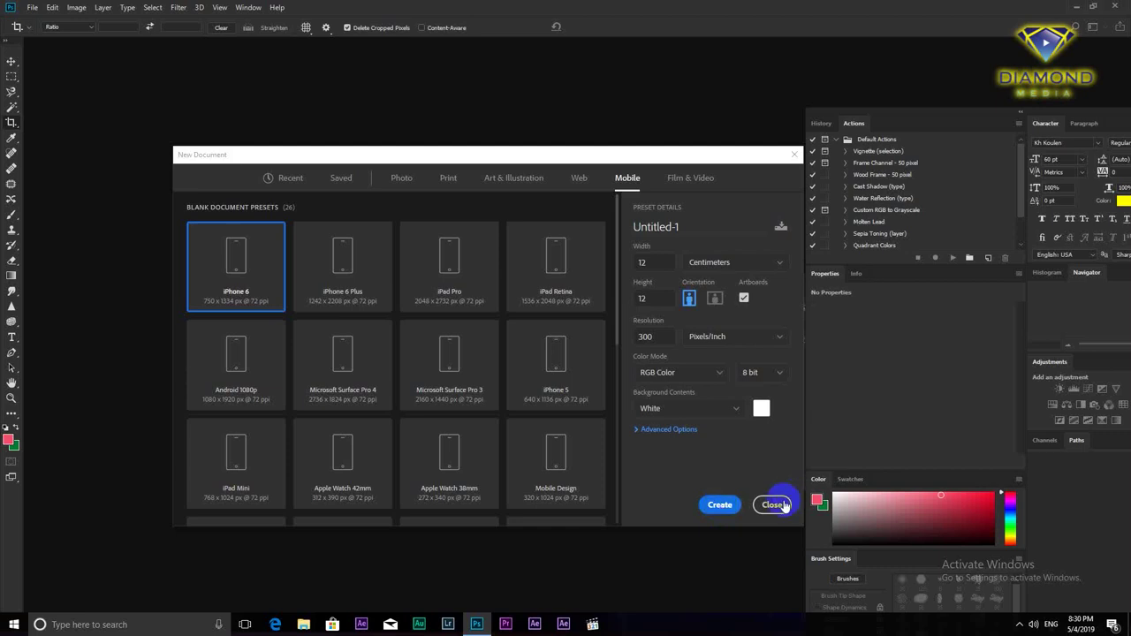
click(720, 504)
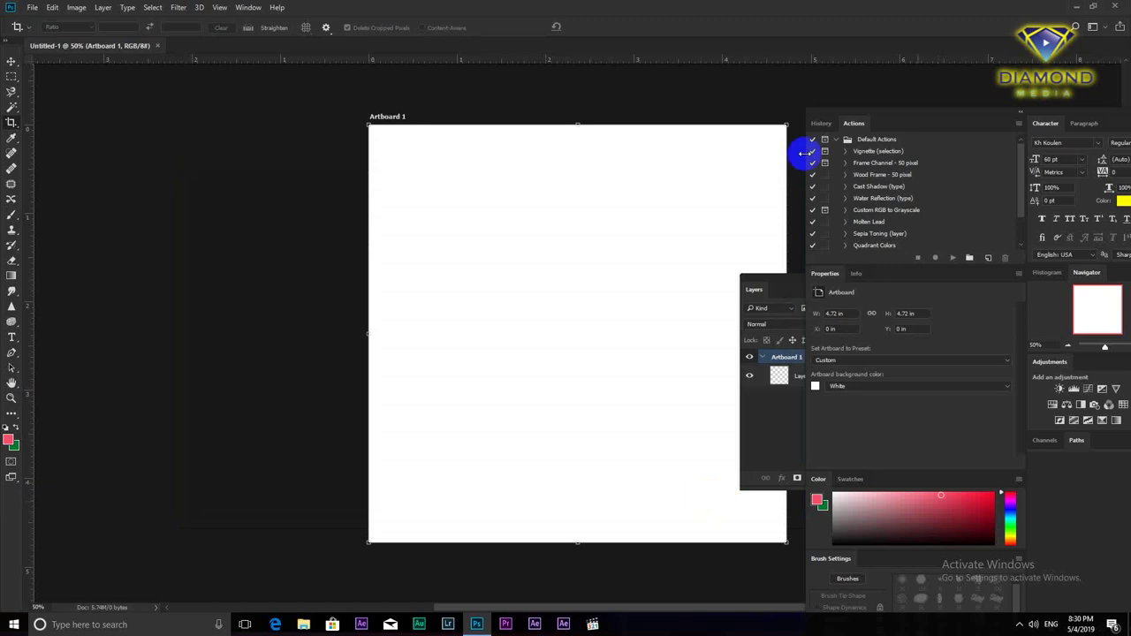
Float the document in its own window, widen it and zoom out to 33.3% so the whole artboard fits.
drag(1080, 60, 584, 104)
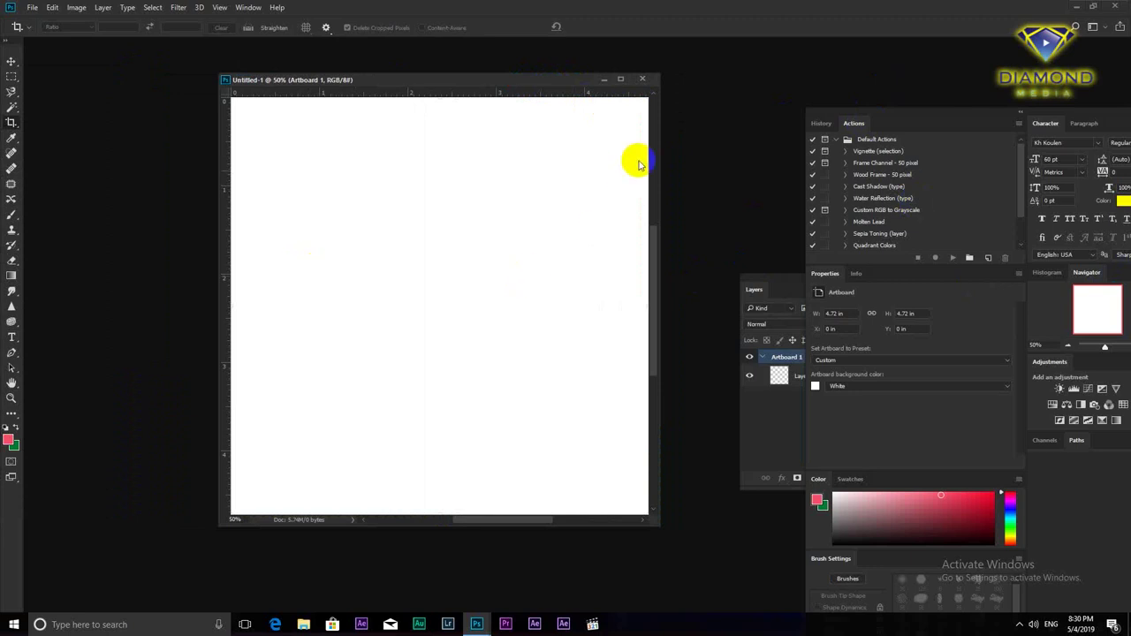
click(539, 81)
drag(539, 81, 489, 68)
drag(610, 244, 720, 255)
key(ctrl+minus)
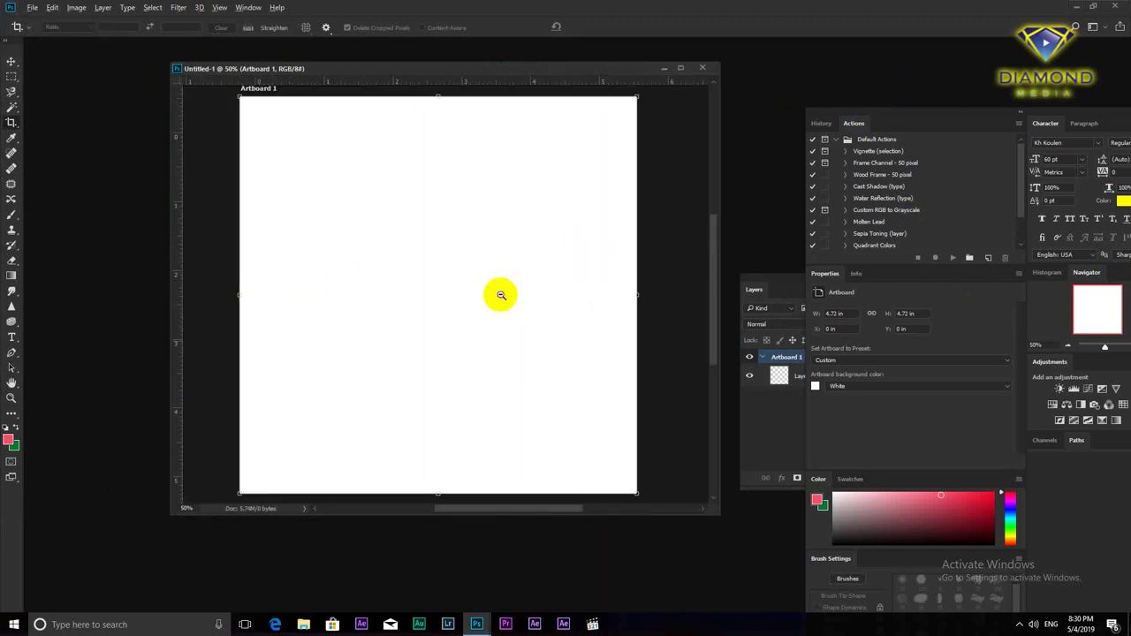
key(alt+space)
key(Escape)
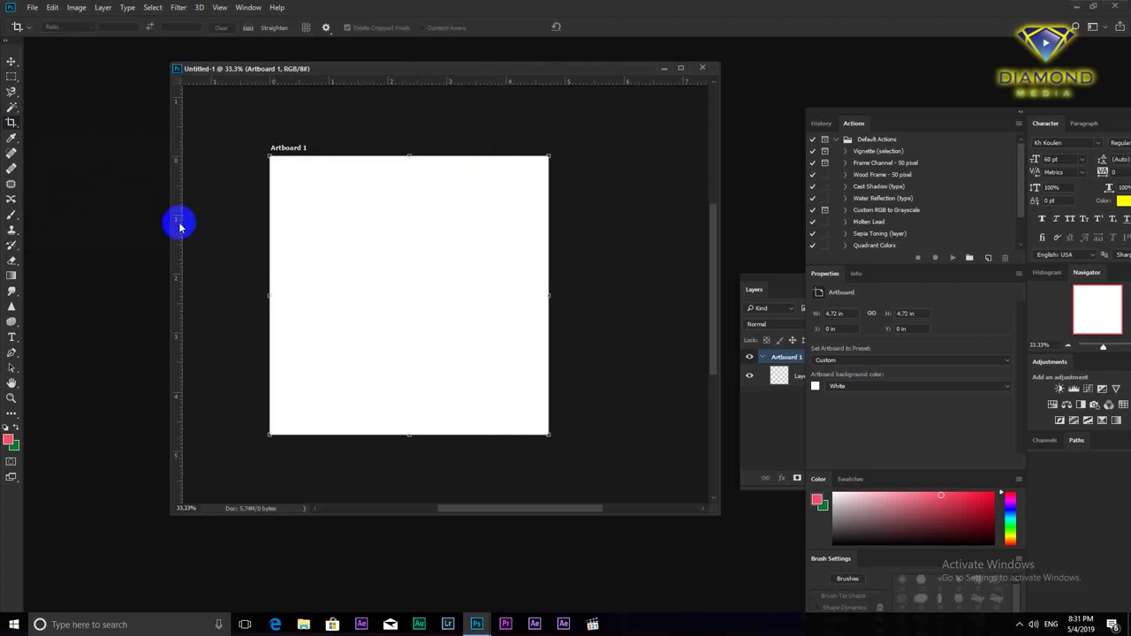
Place a vertical and a horizontal ruler guide crossing at the artboard's center.
drag(182, 226, 409, 269)
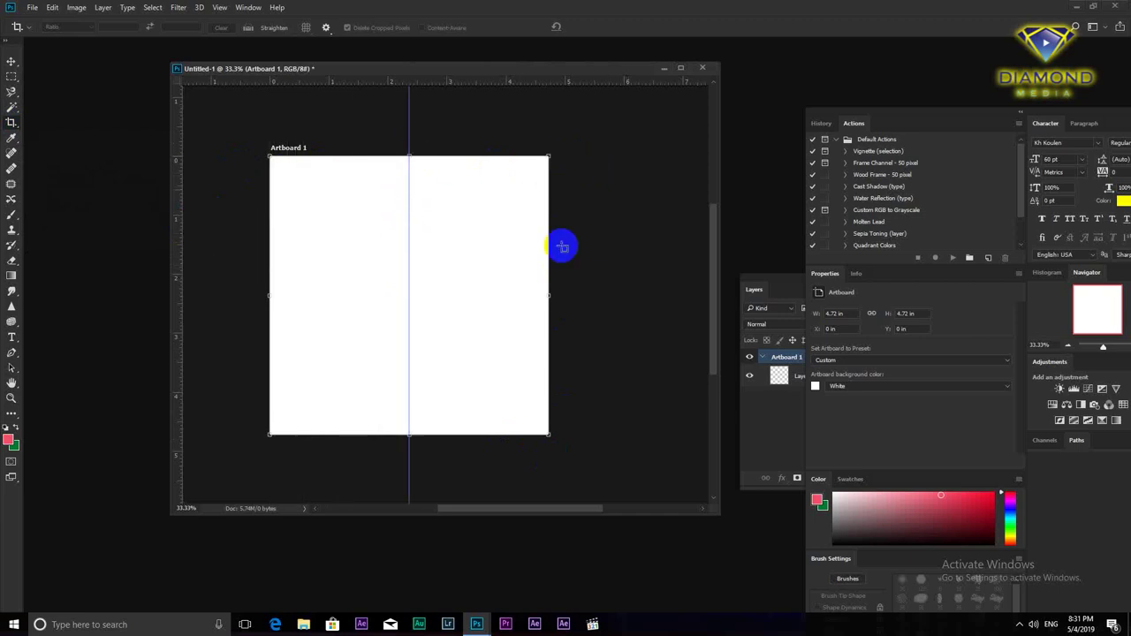
drag(379, 81, 414, 296)
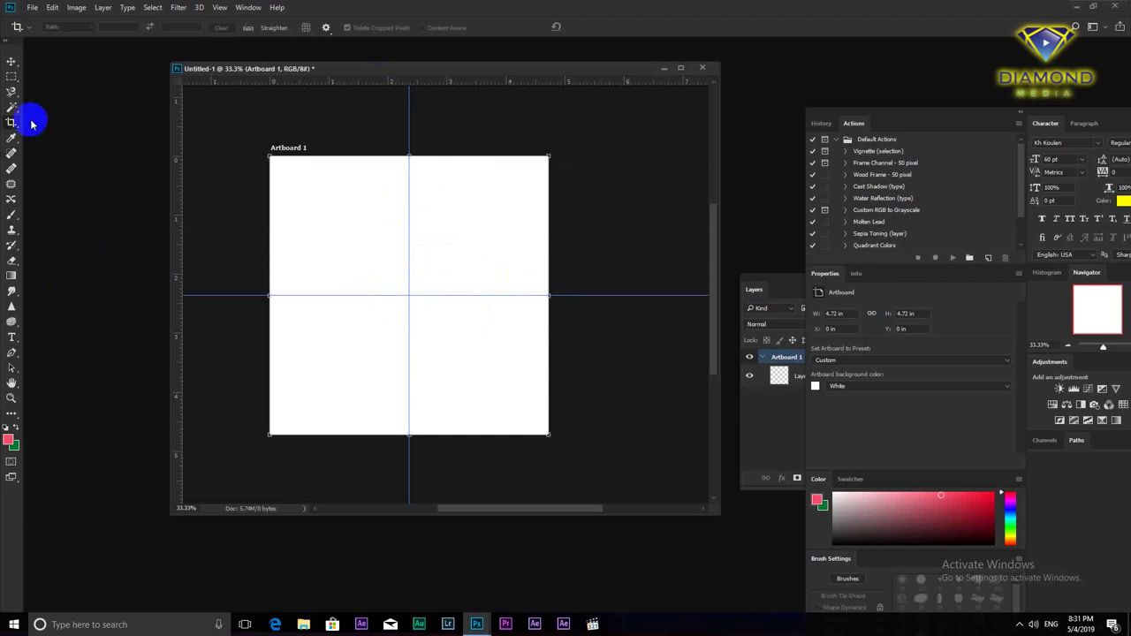
Start a text entry on the artboard with the Type tool and switch the keyboard language to Khmer.
click(12, 336)
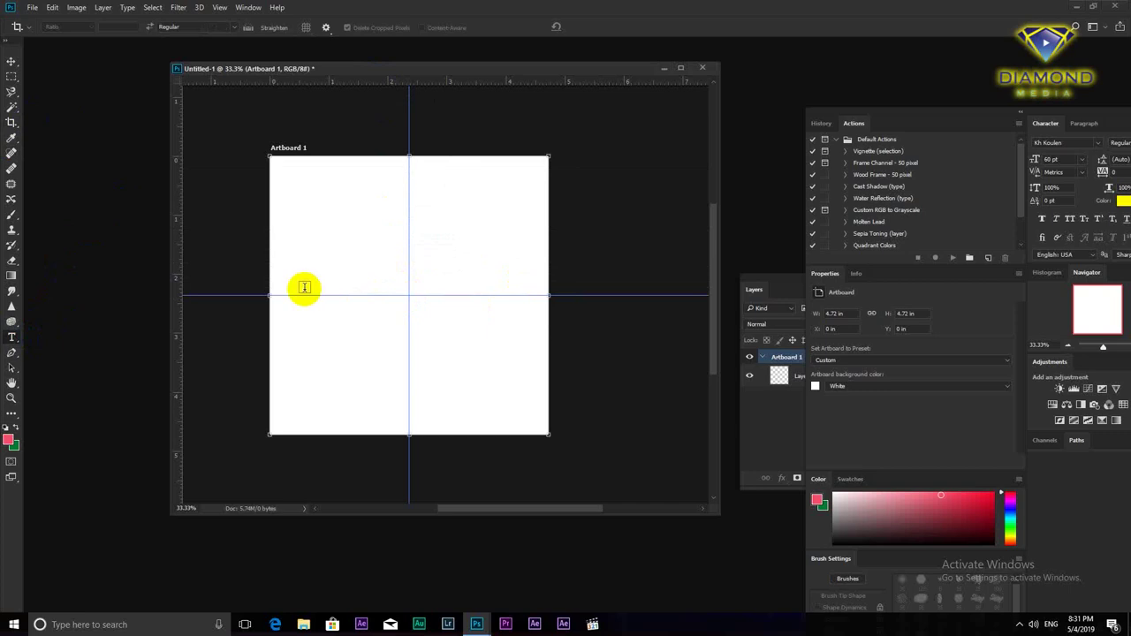
click(318, 288)
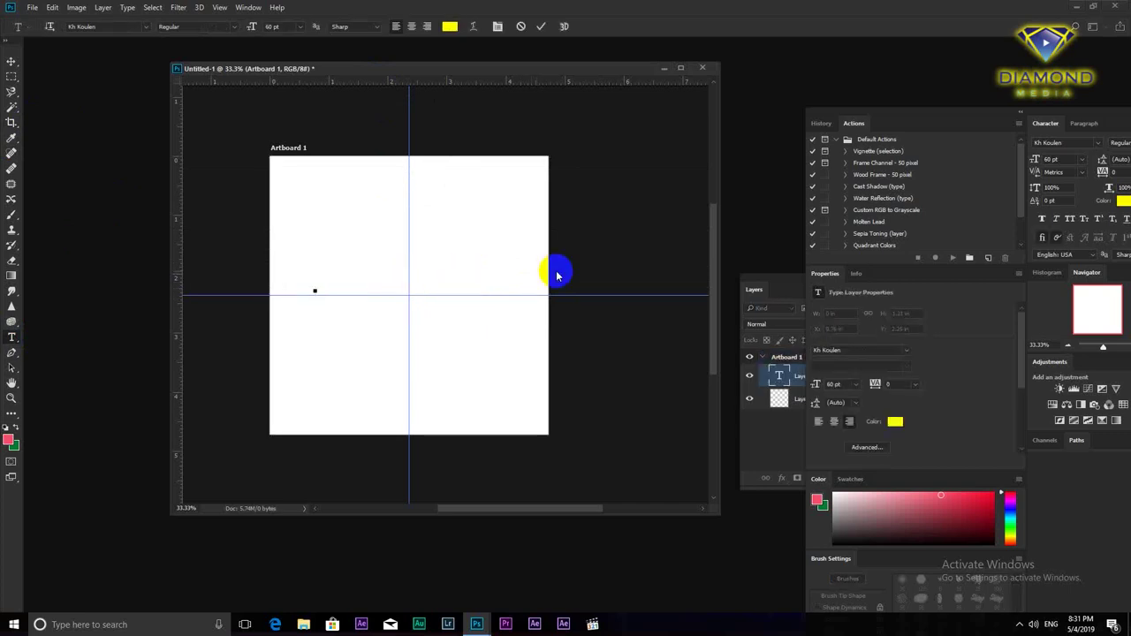
text(S)
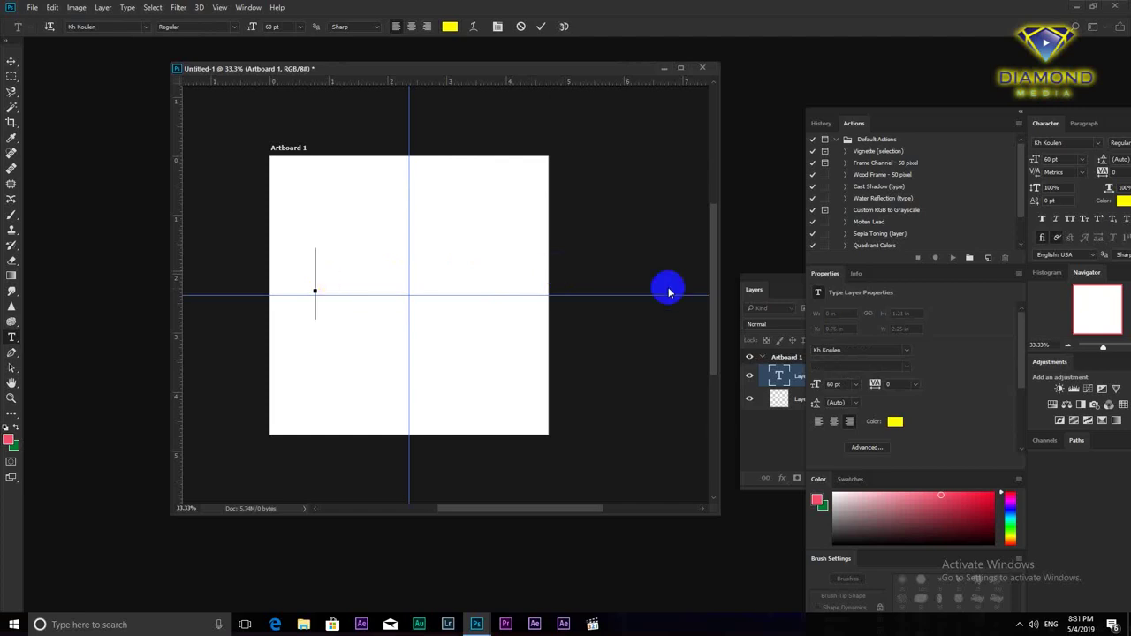
click(1021, 625)
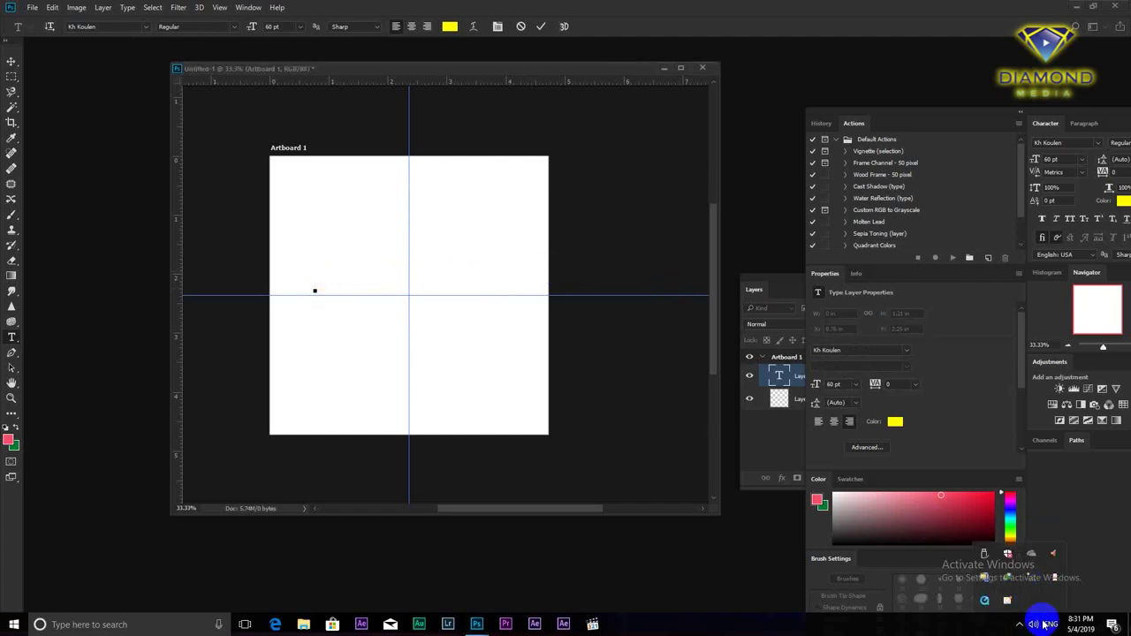
click(1051, 625)
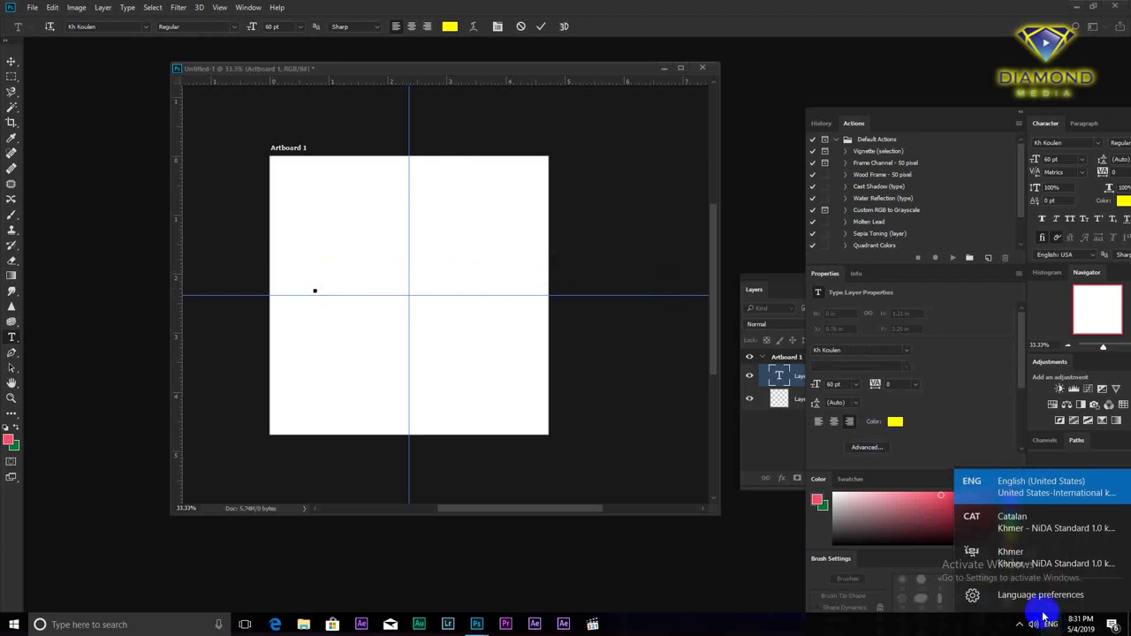
click(1014, 556)
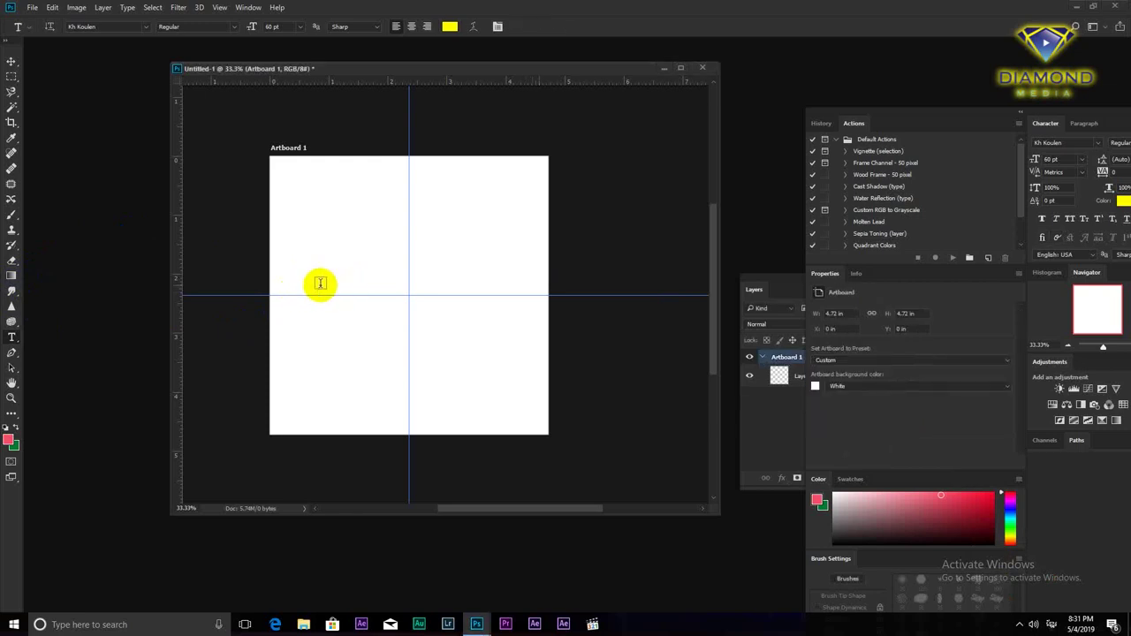
Enter the Khmer text "សួស្តីឆ្នាំថ្មី" on the artboard near the horizontal guide.
text(ស្រួស)
text(្តី)
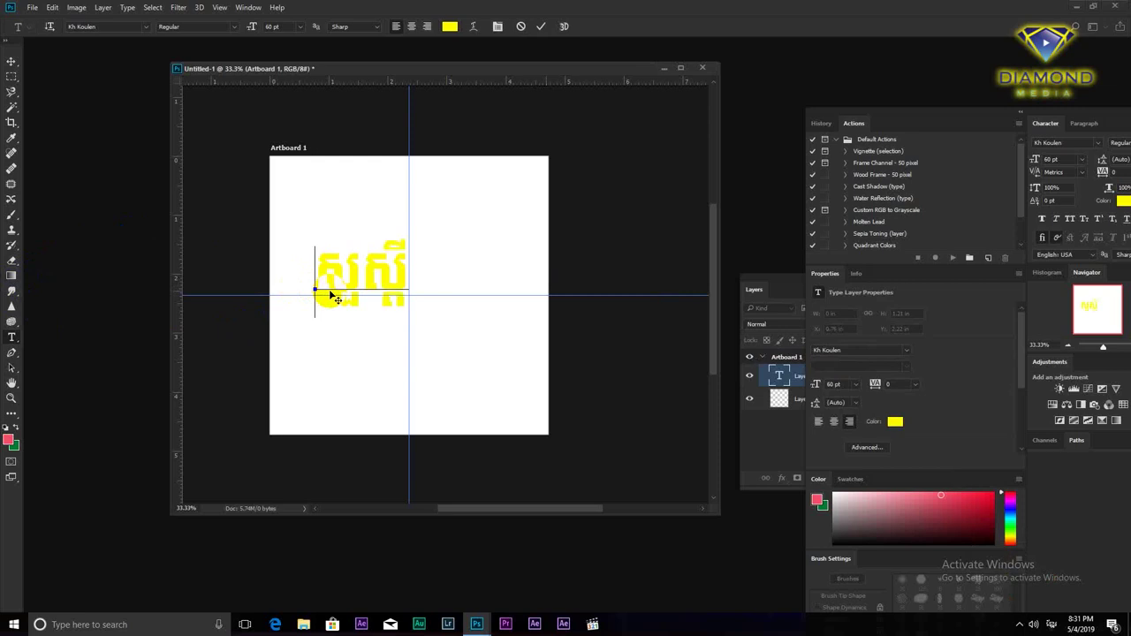
text(ឆ្នាំ)
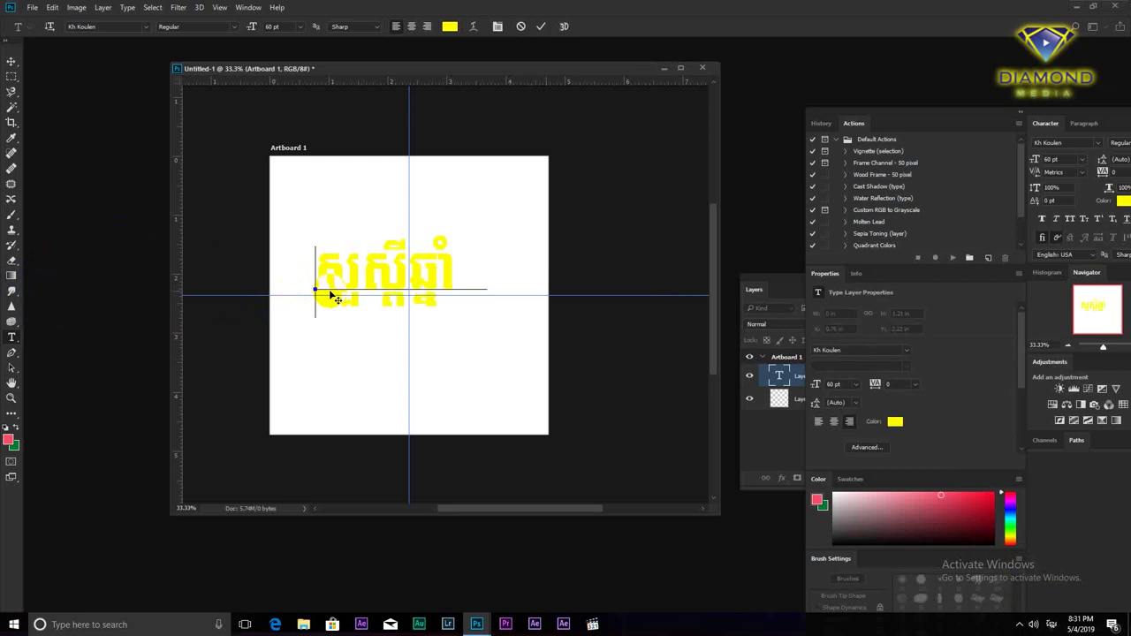
text(ថ្មី)
Move the Khmer text to the crossing of the guides and check its centering with Free Transform.
click(14, 61)
mouse_move(413, 272)
mouse_down()
mouse_move(429, 280)
mouse_move(423, 292)
mouse_up()
click(52, 7)
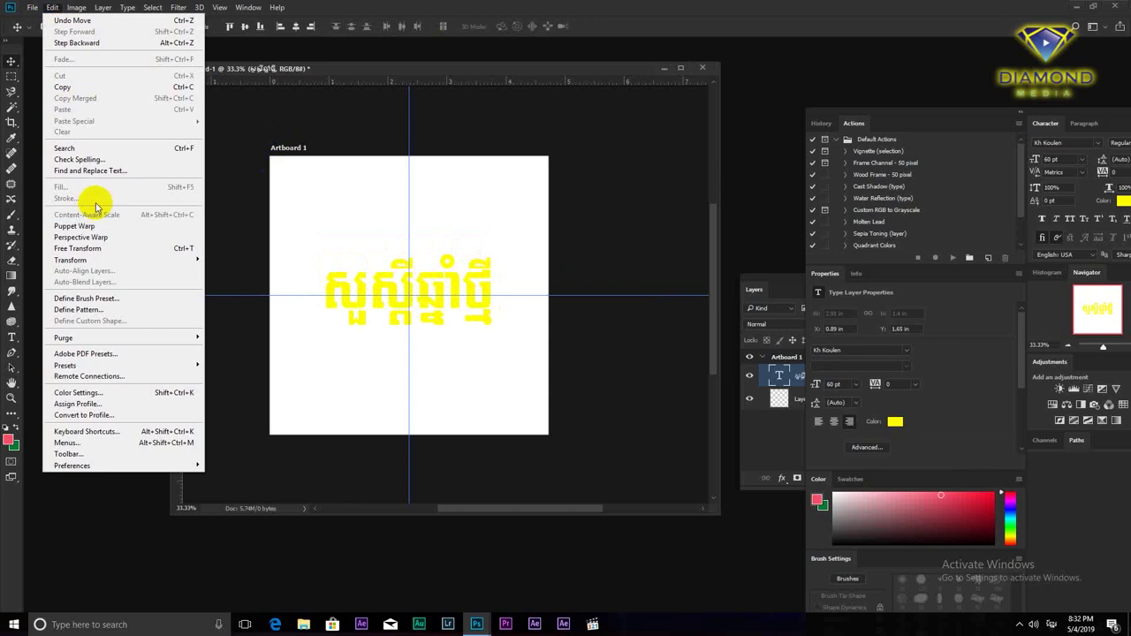
click(93, 249)
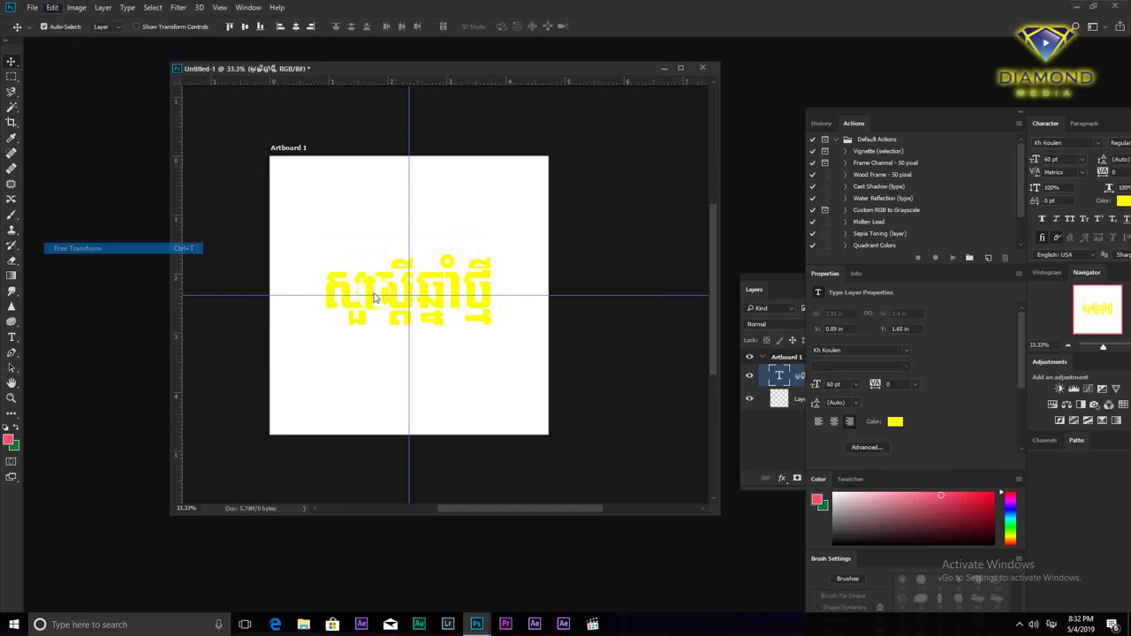
click(426, 289)
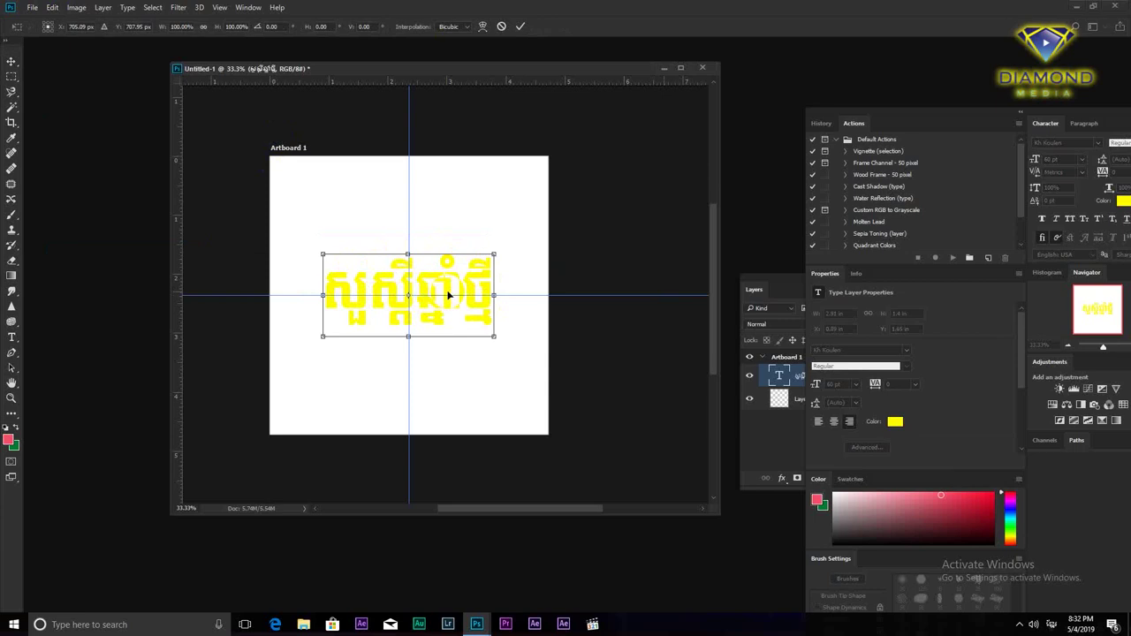
key(Return)
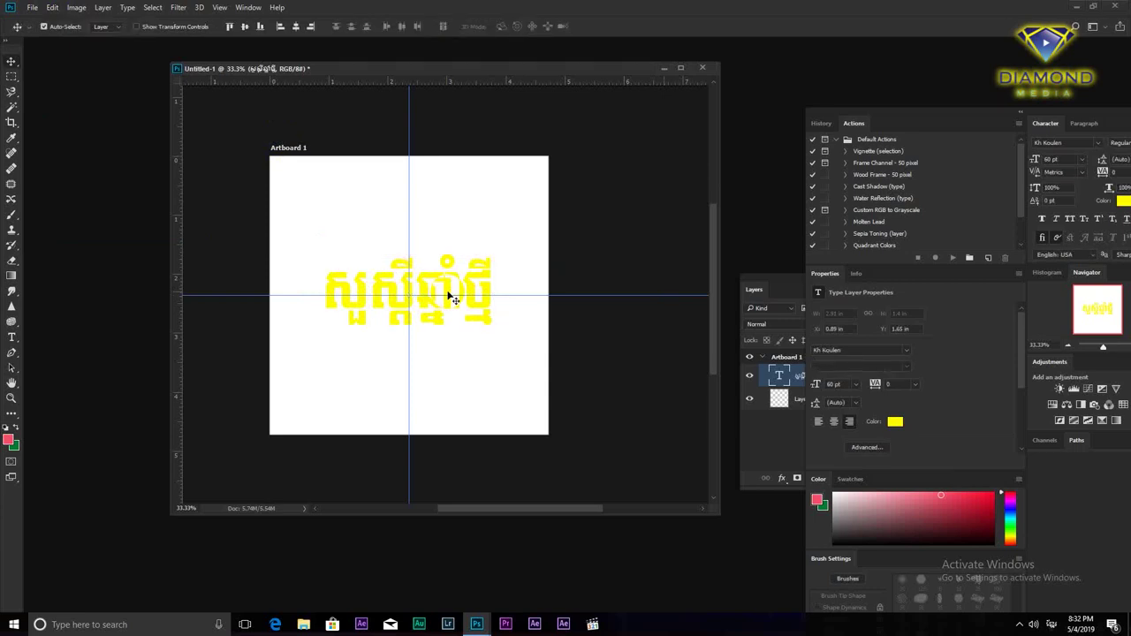
Select the whole Khmer text for editing, and move and shorten its floating document window.
click(14, 335)
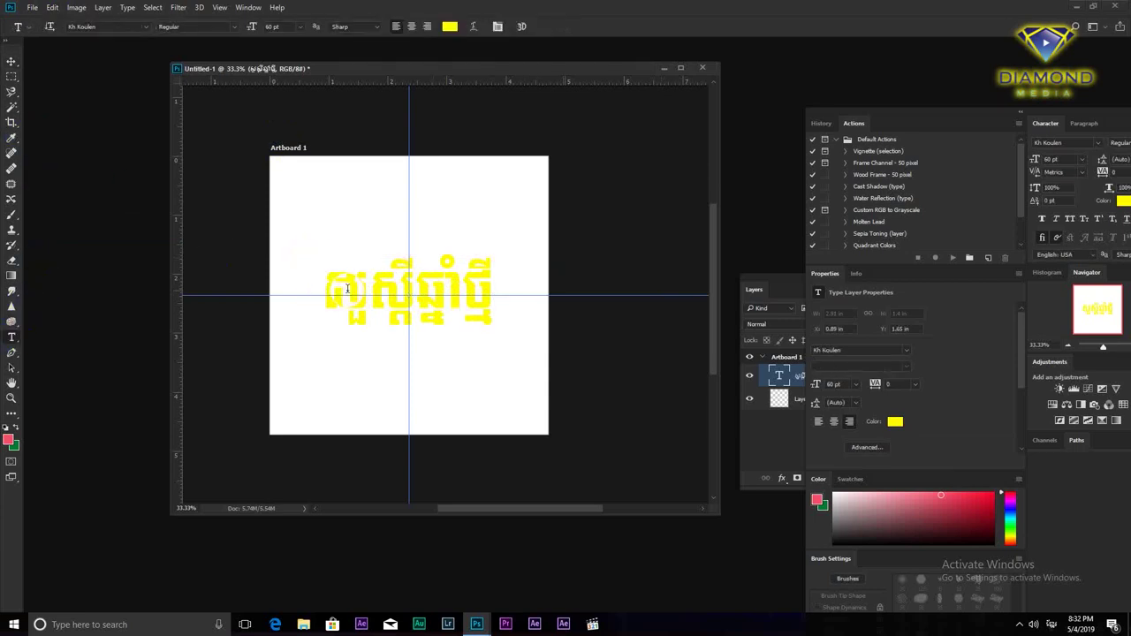
drag(323, 296, 504, 292)
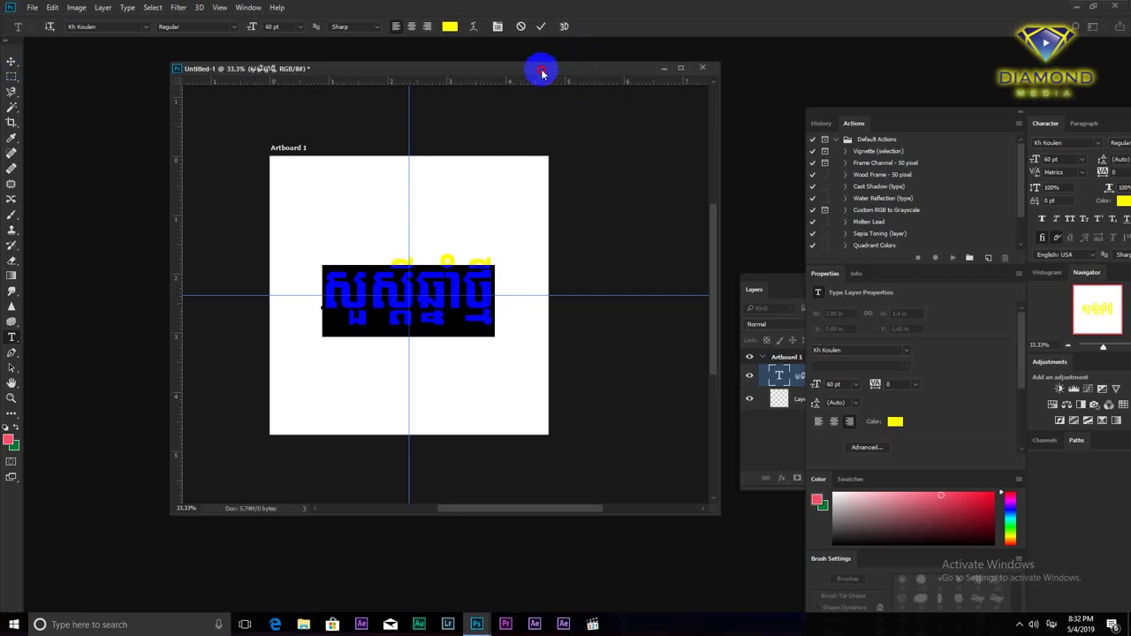
drag(541, 74, 518, 55)
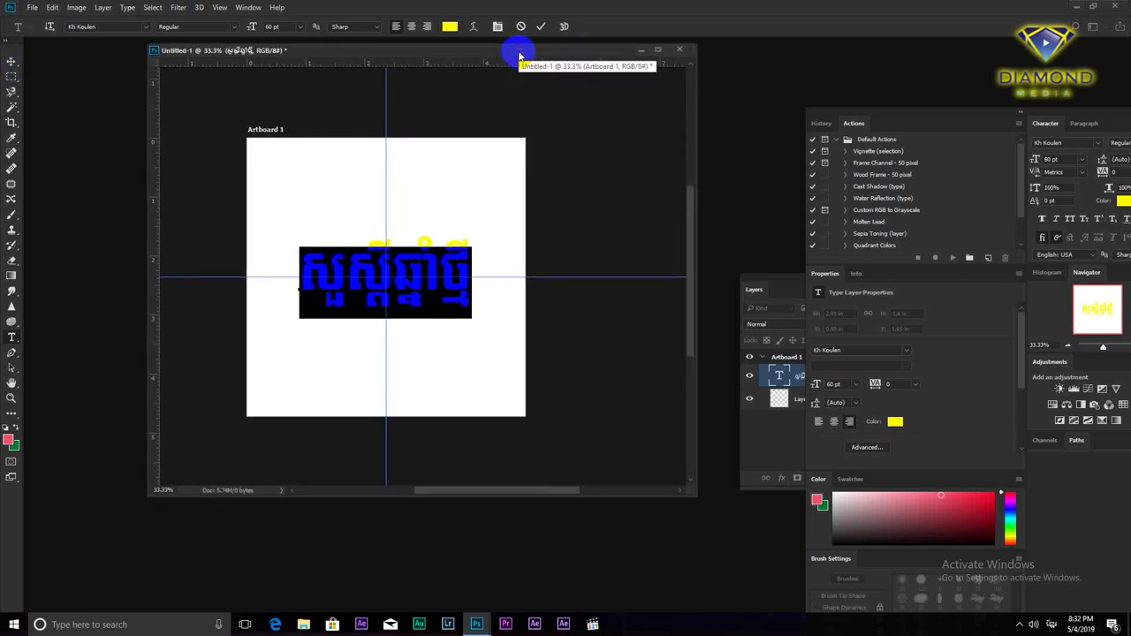
drag(608, 43, 593, 129)
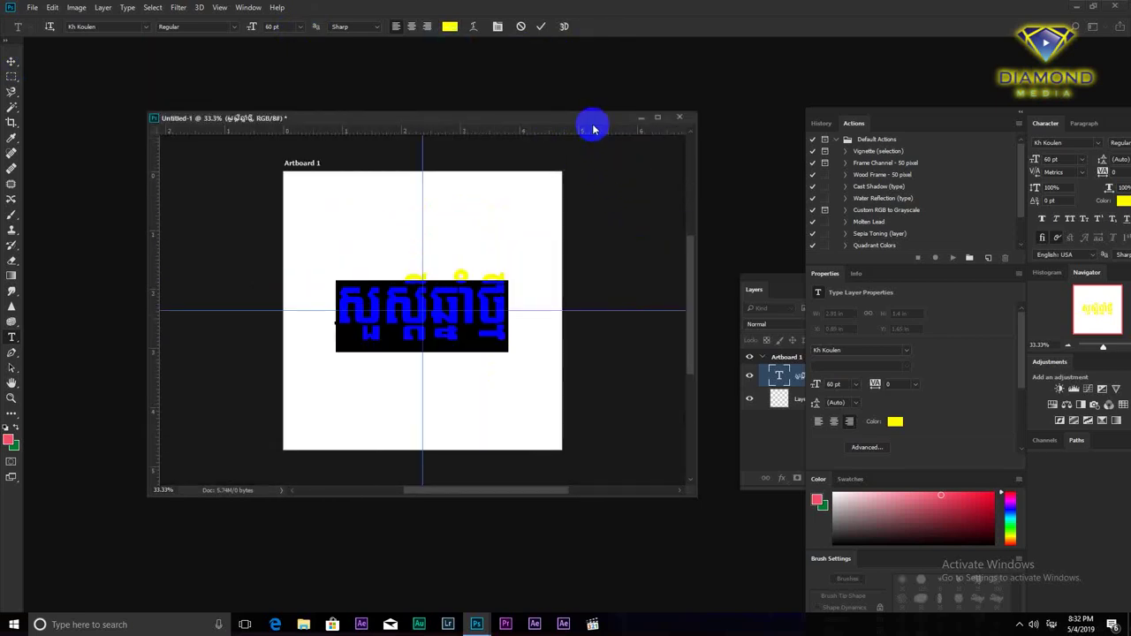